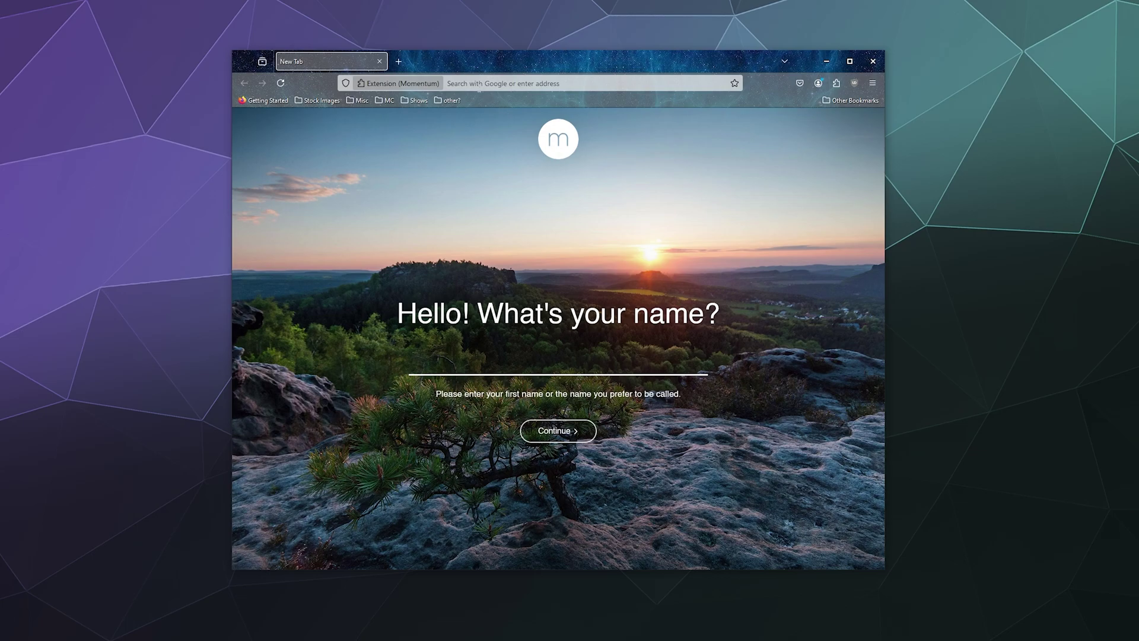
- Web-search 'firefox addons' and open the Add-ons for Firefox (en-US) result
key(ctrl+l)
text(foire)
key(ctrl+a)
text(firefox)
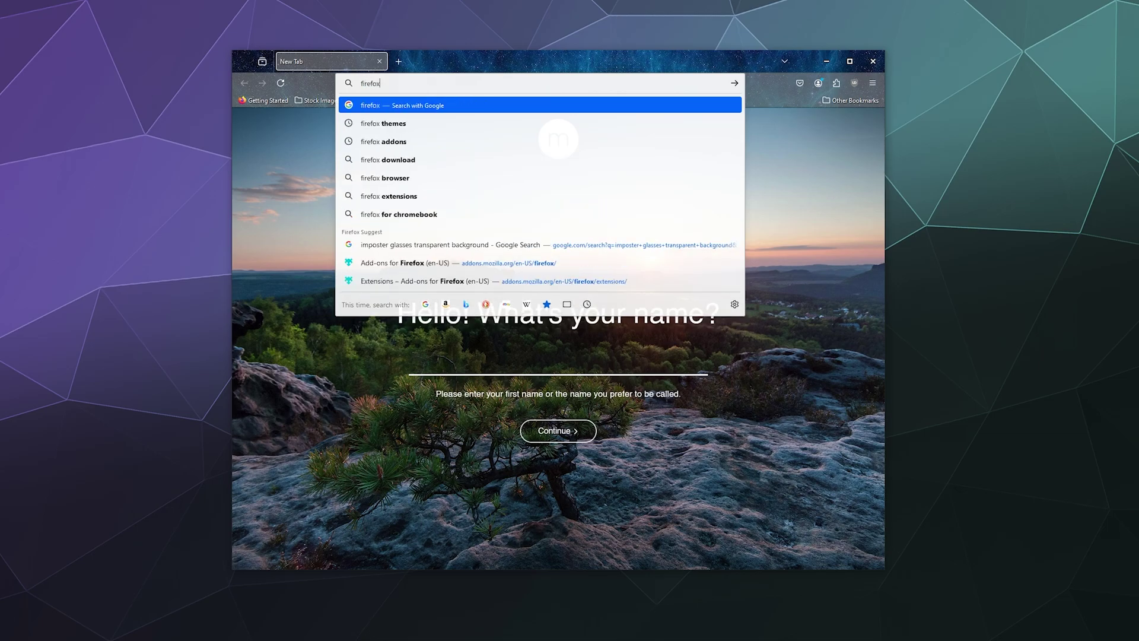
text( addons)
key(Return)
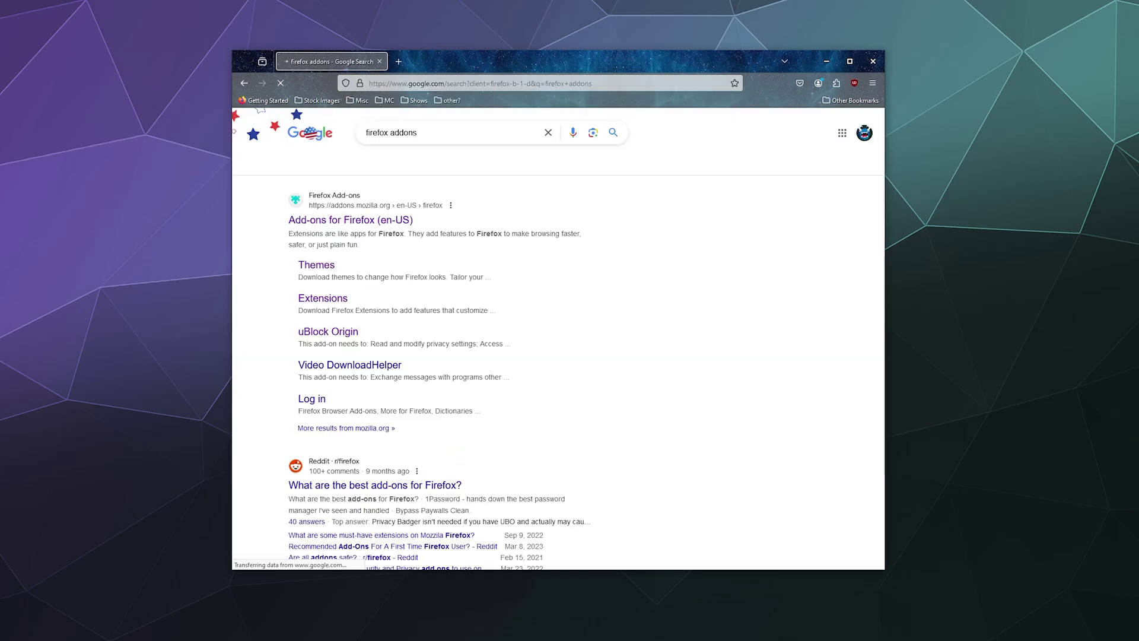
click(331, 221)
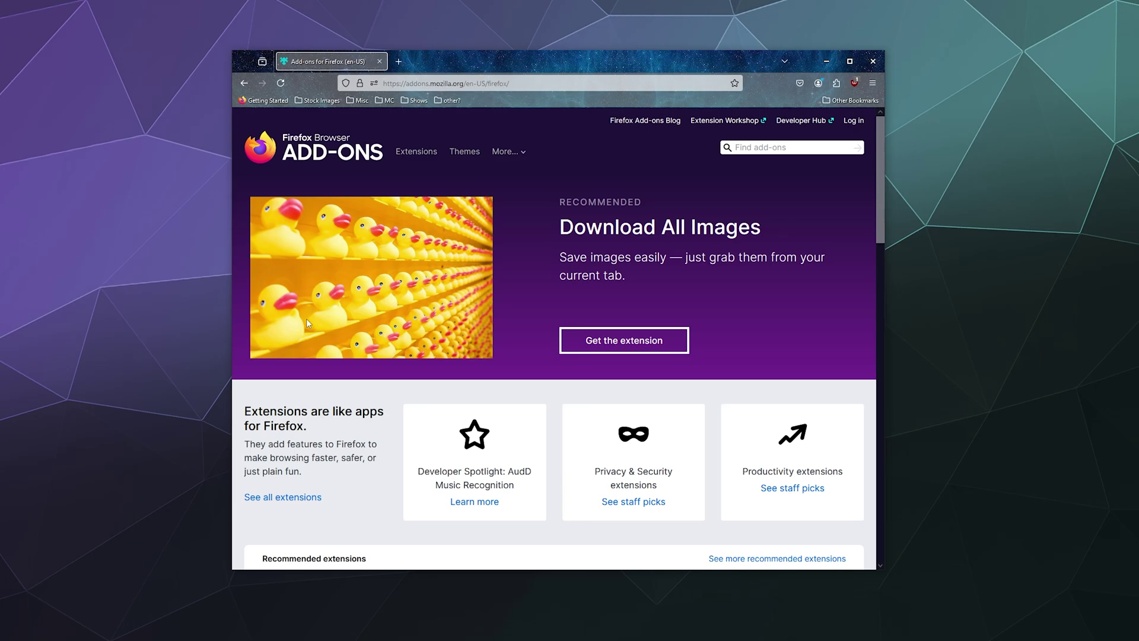
- Show all 97 recommended extensions and scroll through them, returning to the top
scroll(496, 318, down, 3)
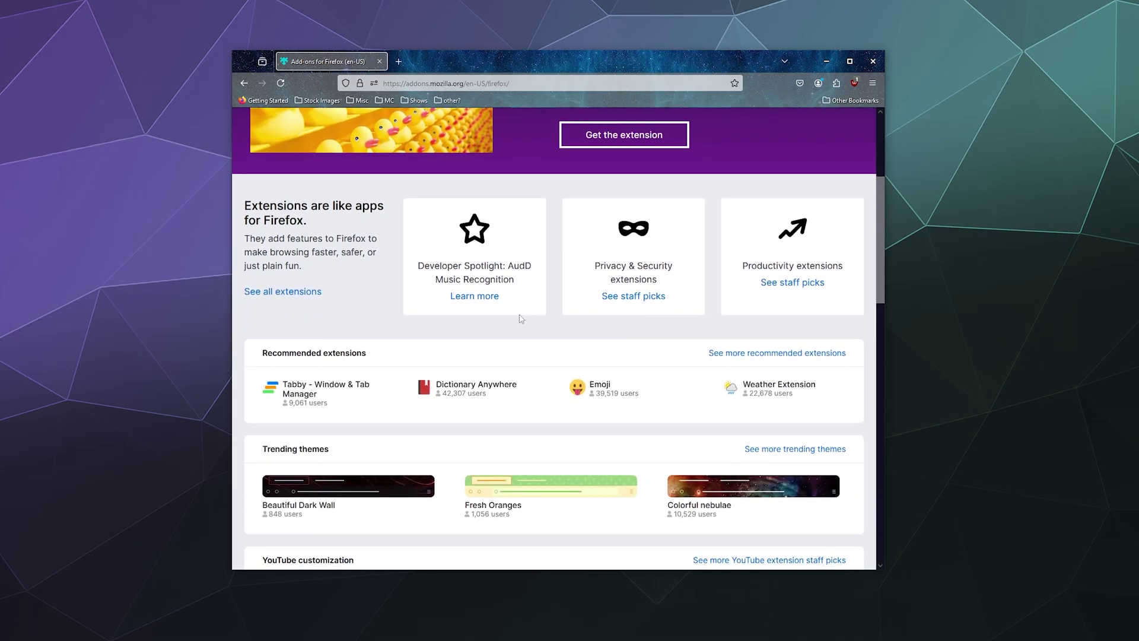
scroll(519, 318, up, 3)
scroll(517, 321, down, 5)
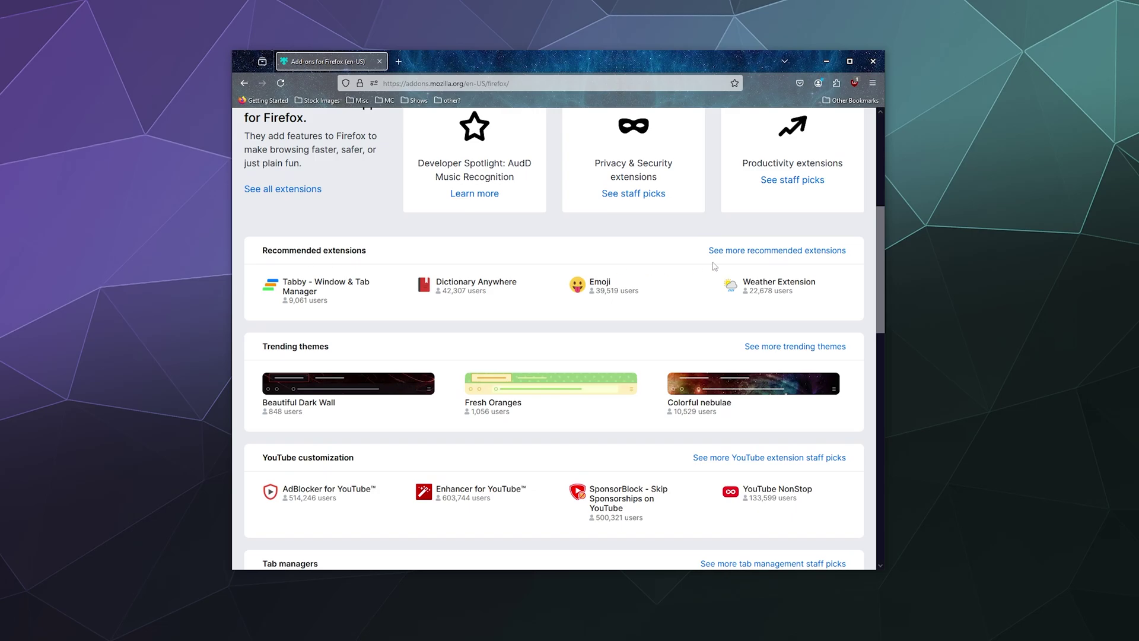
click(743, 251)
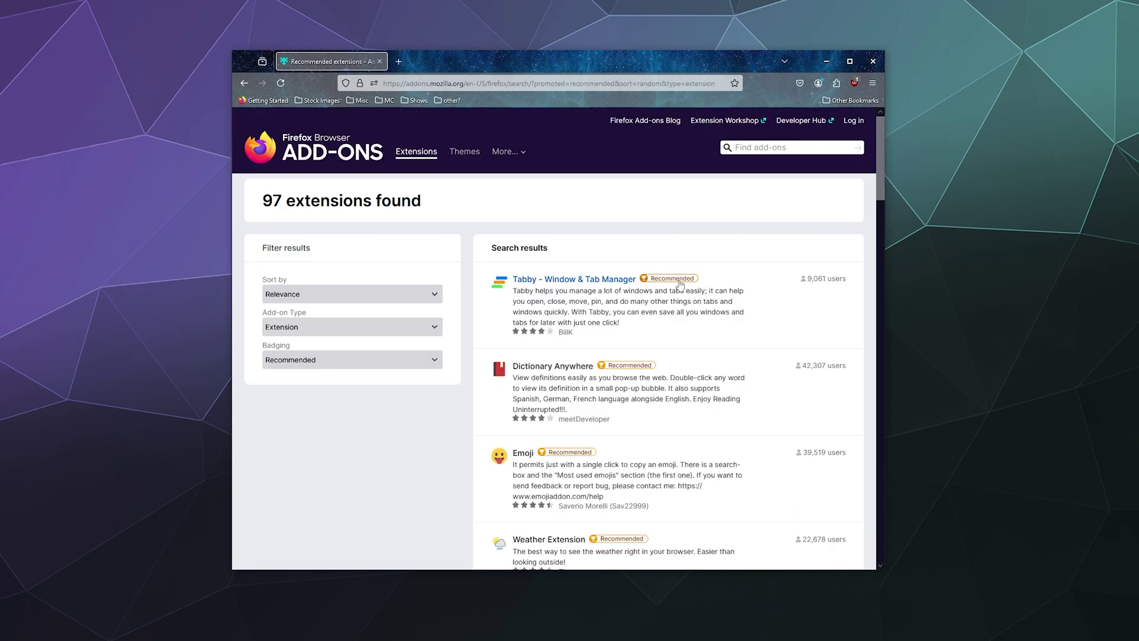
scroll(430, 211, down, 3)
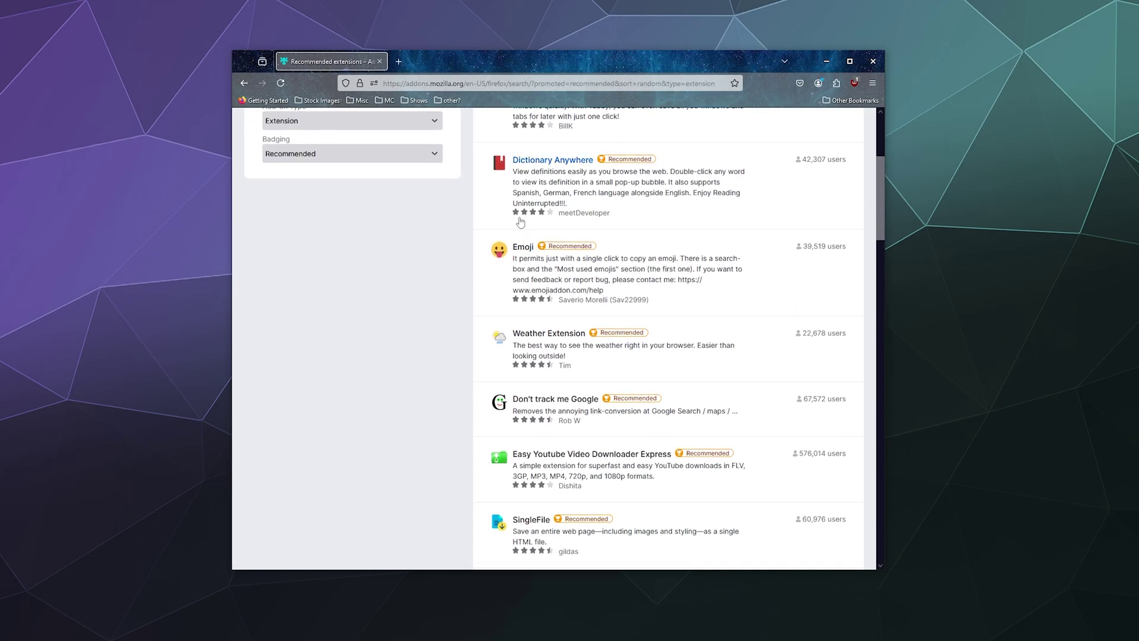
scroll(539, 356, down, 5)
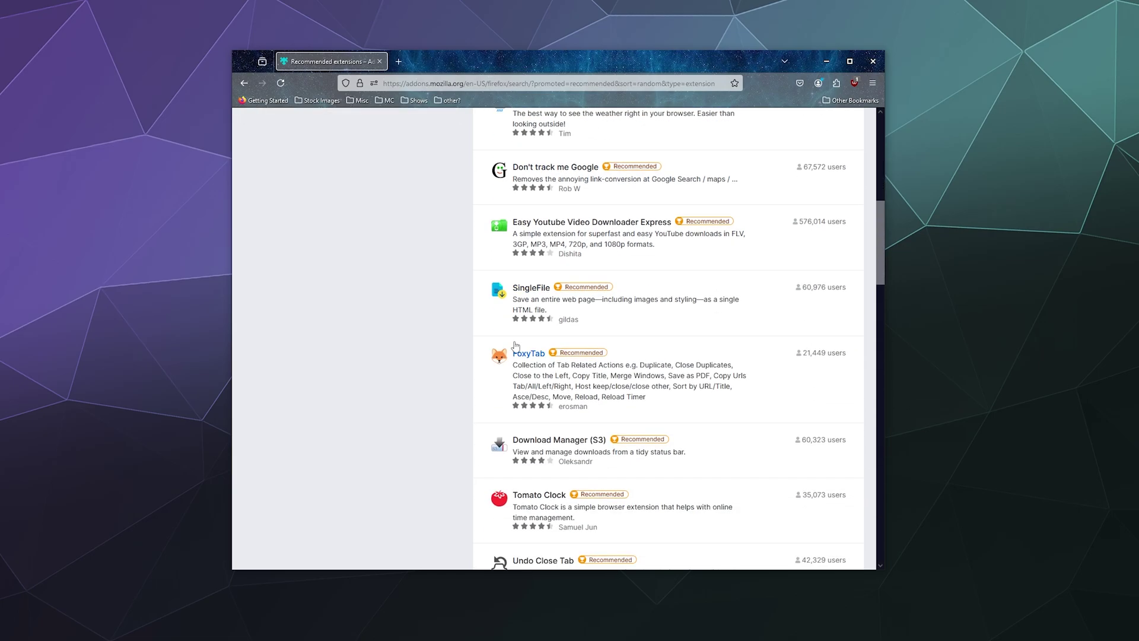
scroll(496, 470, down, 6)
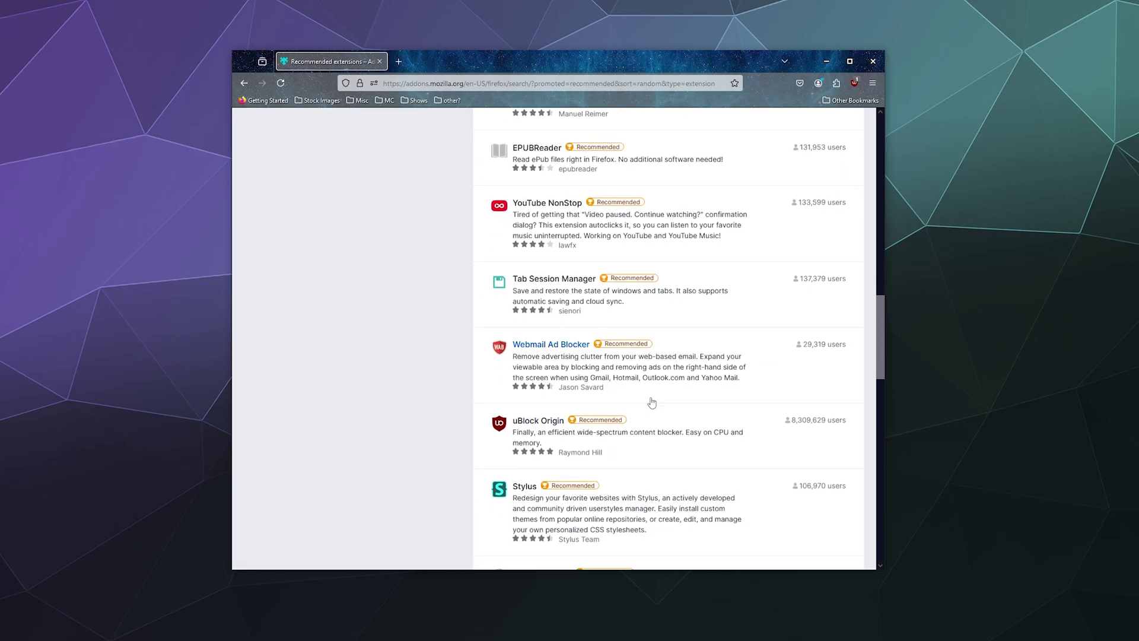
scroll(653, 402, down, 7)
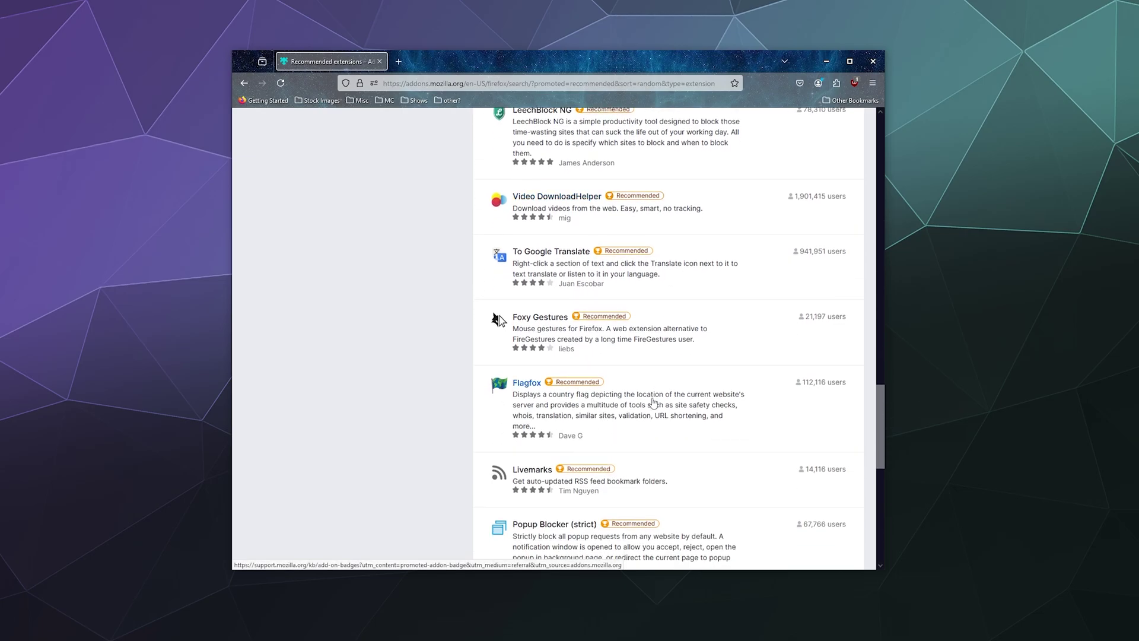
scroll(646, 406, down, 3)
scroll(646, 405, up, 18)
scroll(646, 405, up, 6)
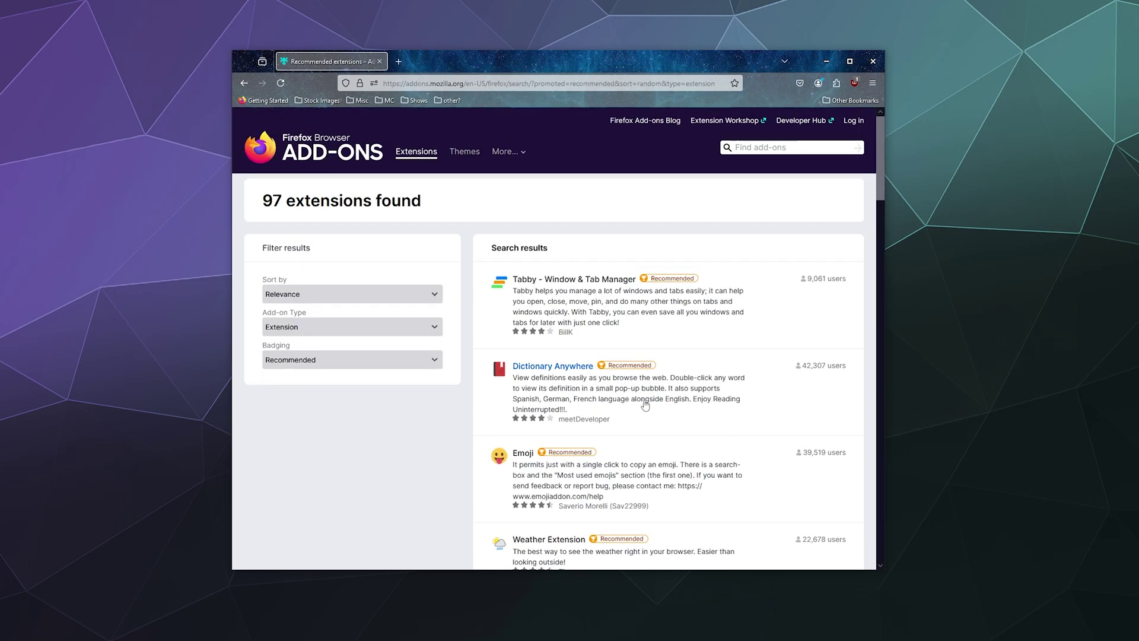
- Search the add-ons site for 'gyazo', then return to the Add-ons home page
click(771, 148)
text(gya)
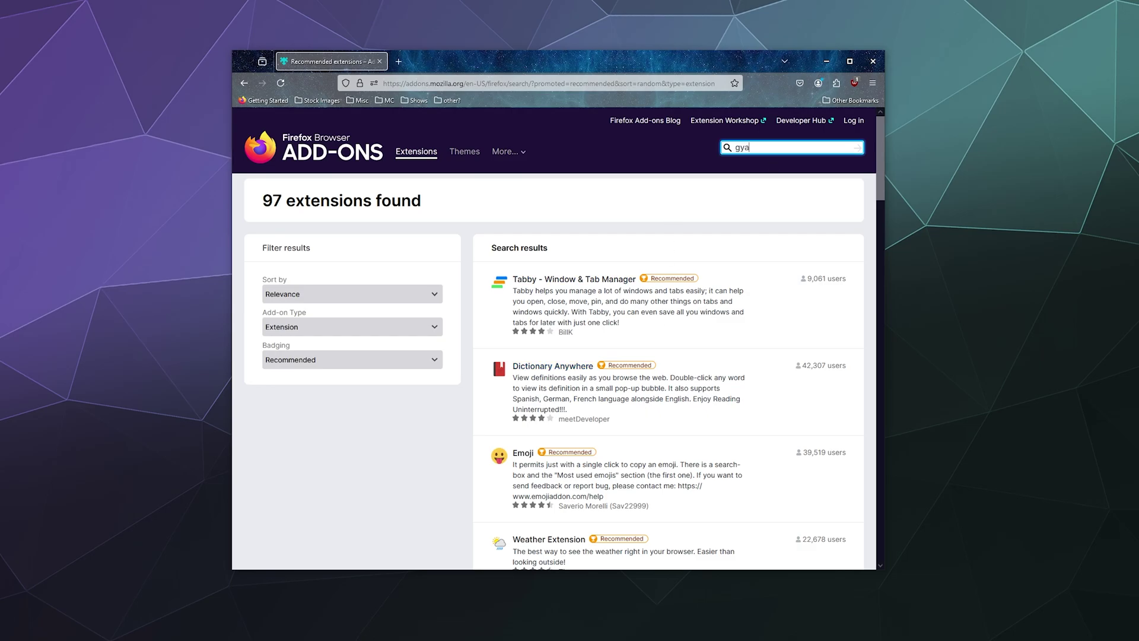
text(zo)
key(Return)
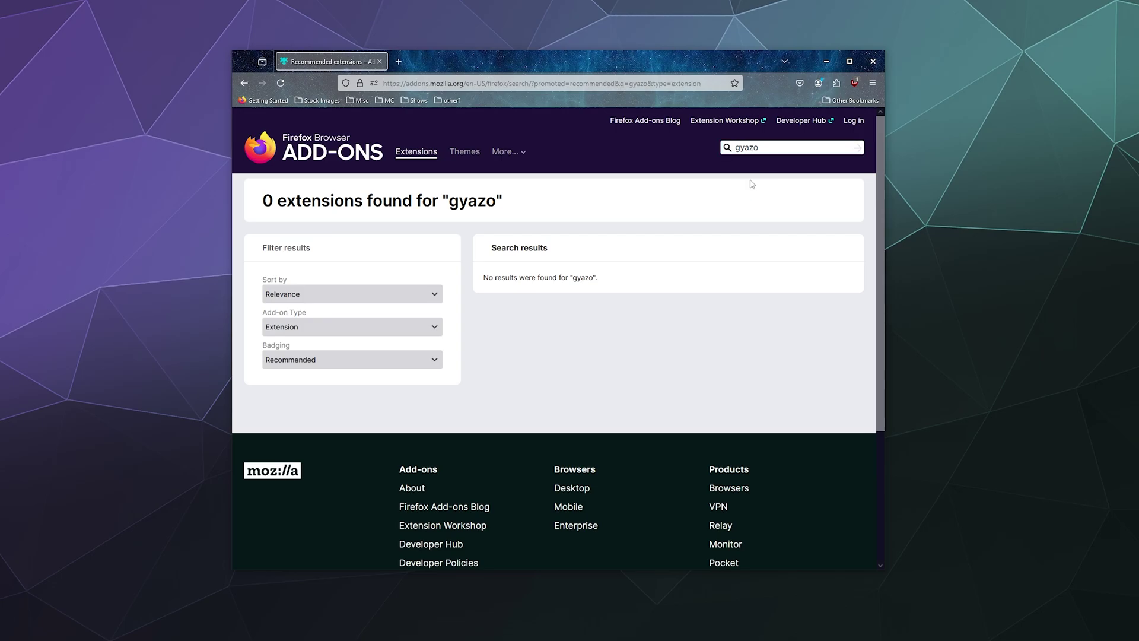
drag(760, 147, 718, 146)
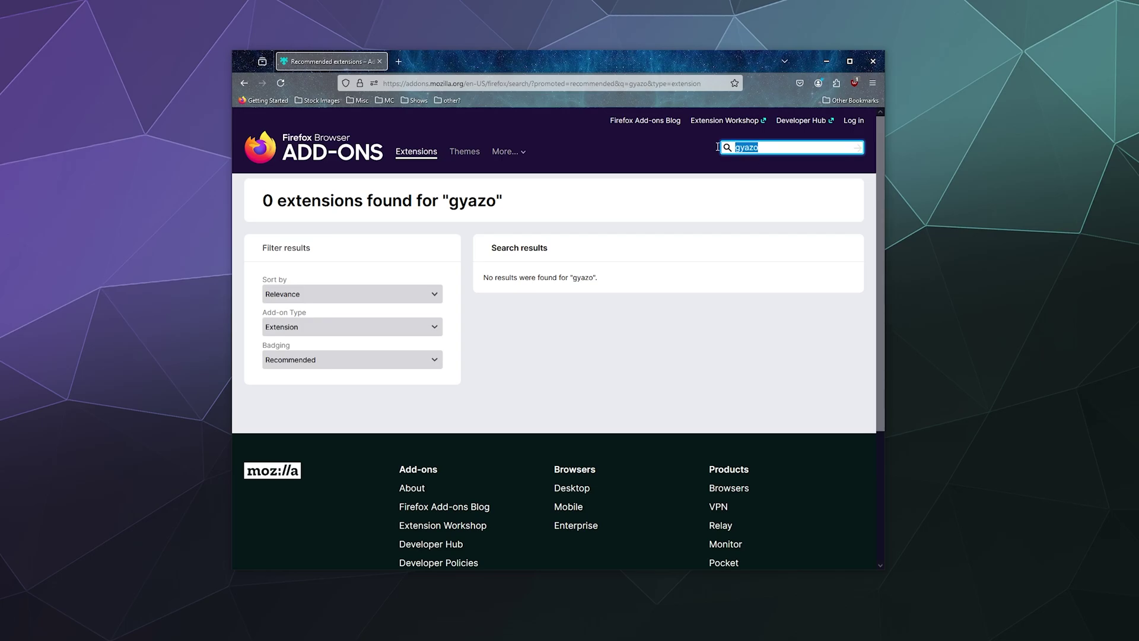
click(329, 150)
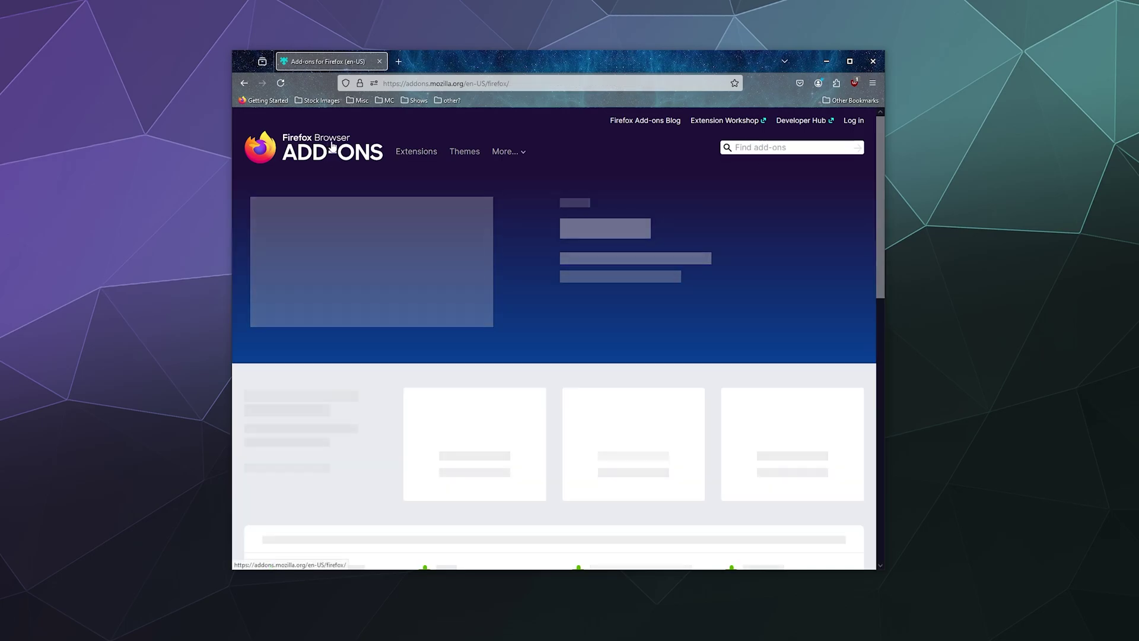
- Open the Gyazo suggestion from Find add-ons, add it to Firefox, and return to its page
click(784, 148)
text(gyaz)
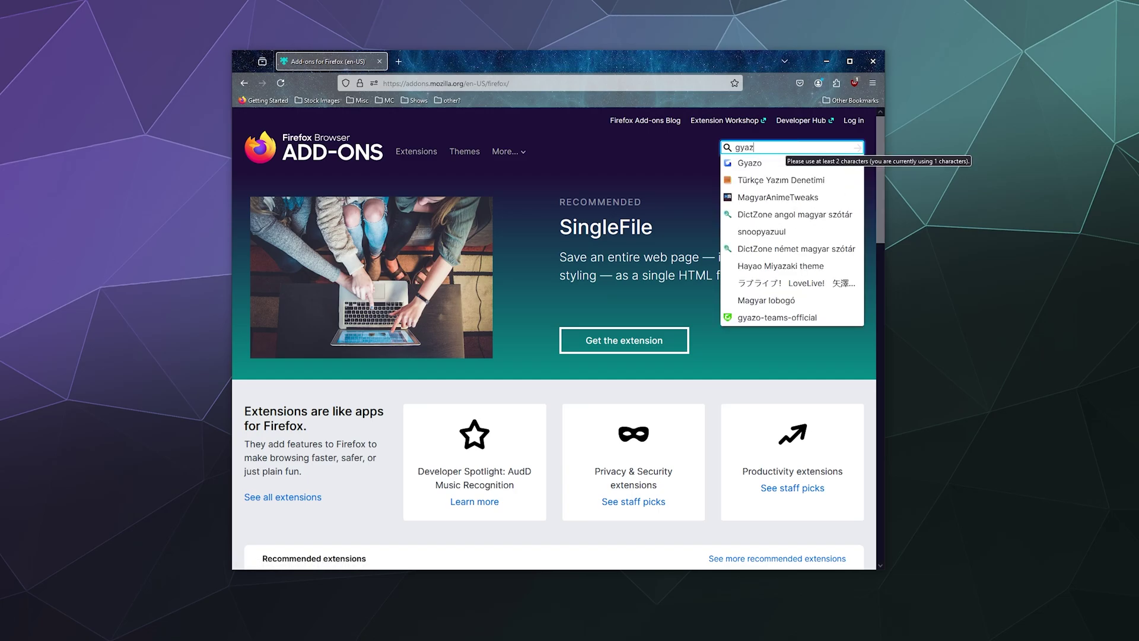
click(784, 163)
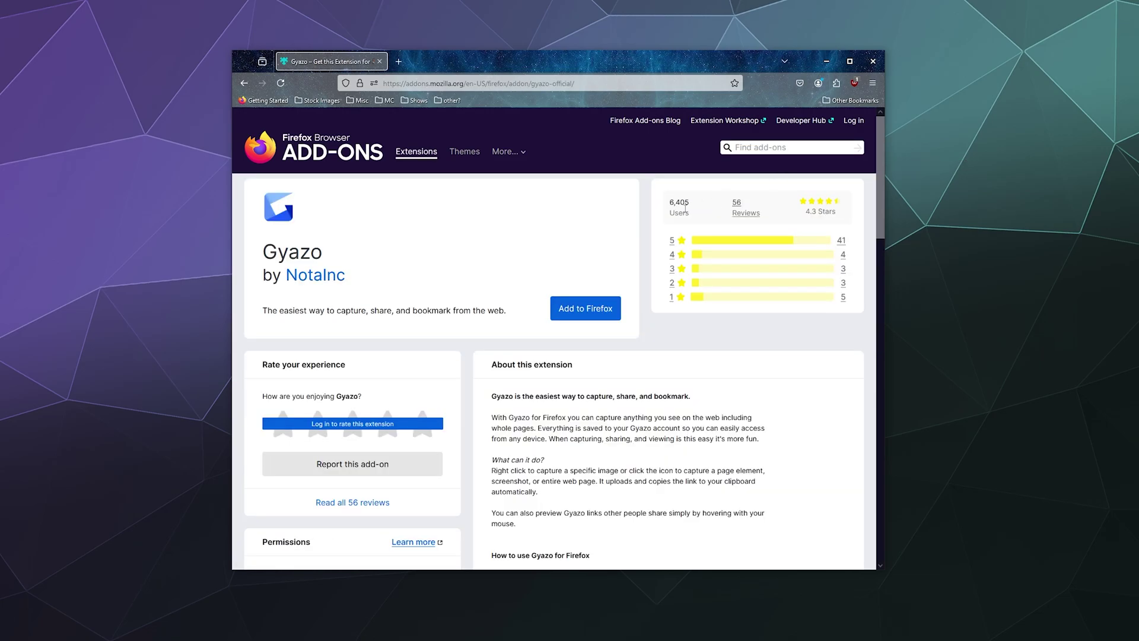
click(602, 312)
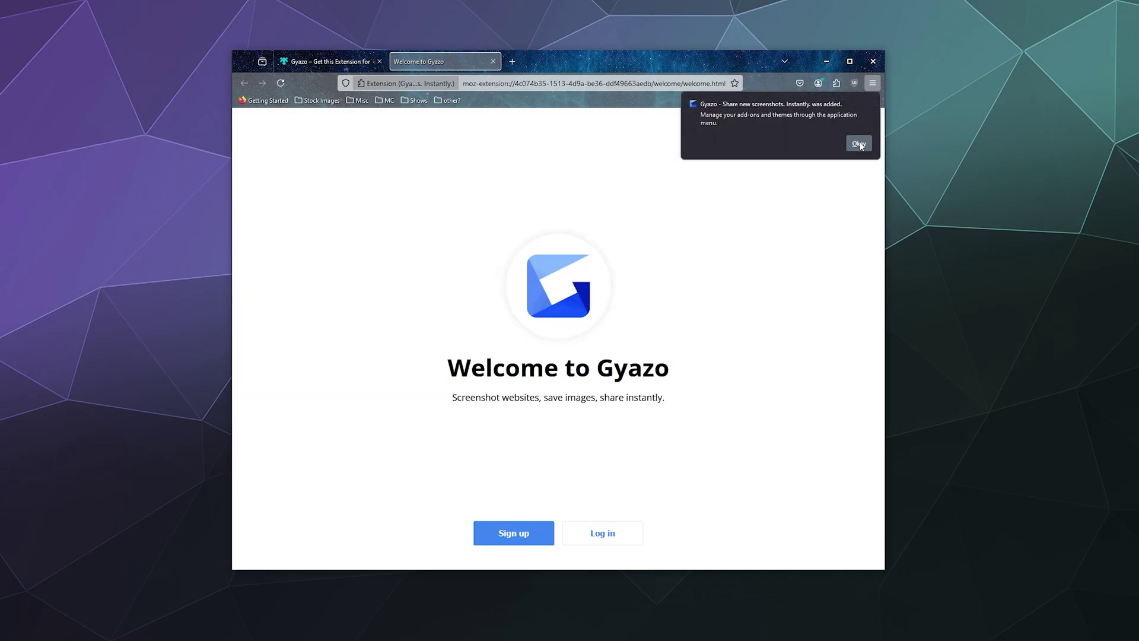
click(858, 144)
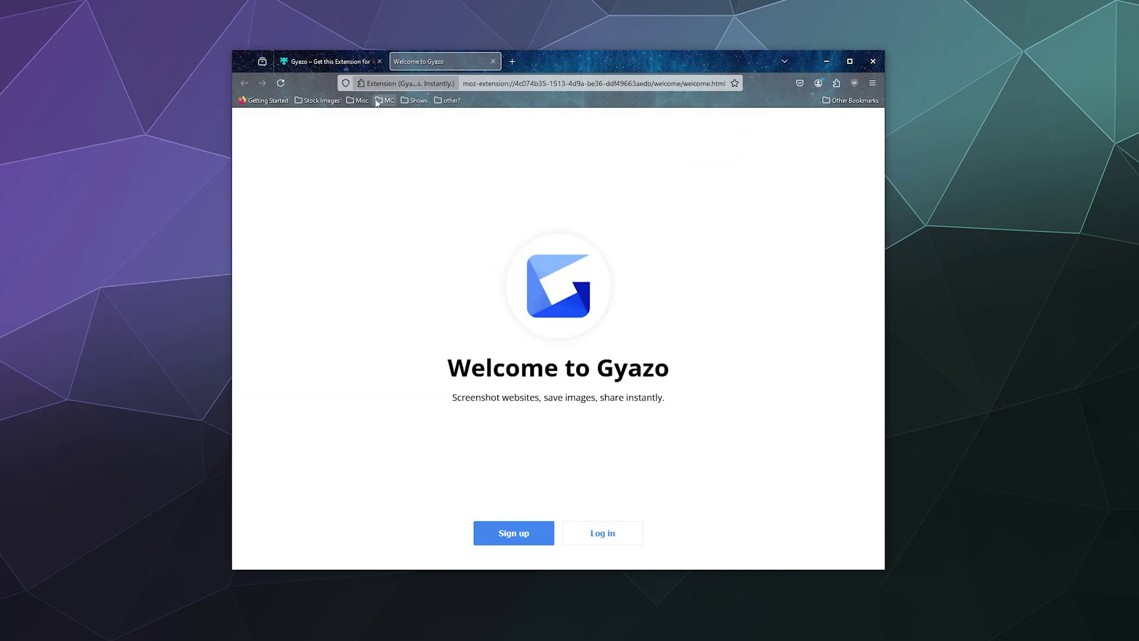
click(330, 61)
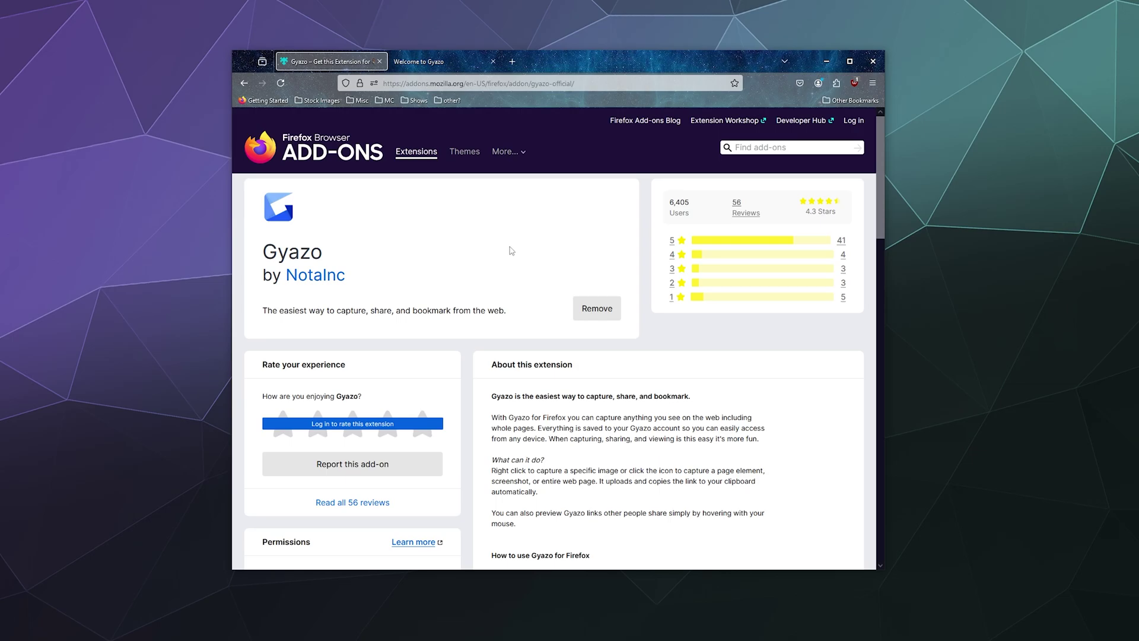
- Find 'honey' from the Extensions page and add Honey, dismissing its notice and privacy popup
click(413, 152)
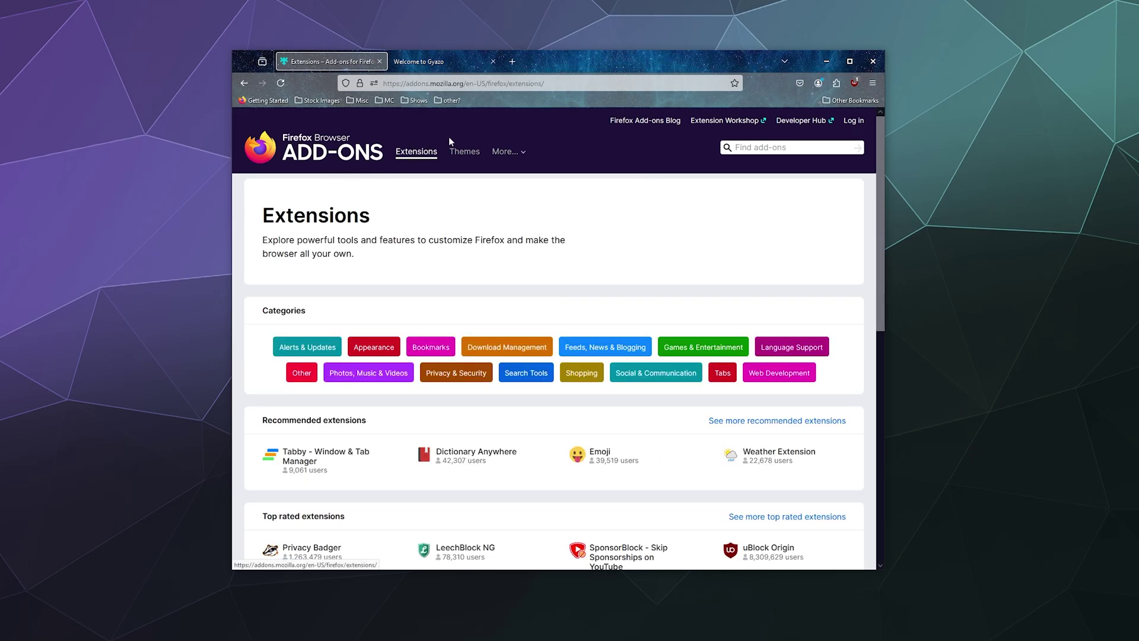
click(758, 148)
text(honey)
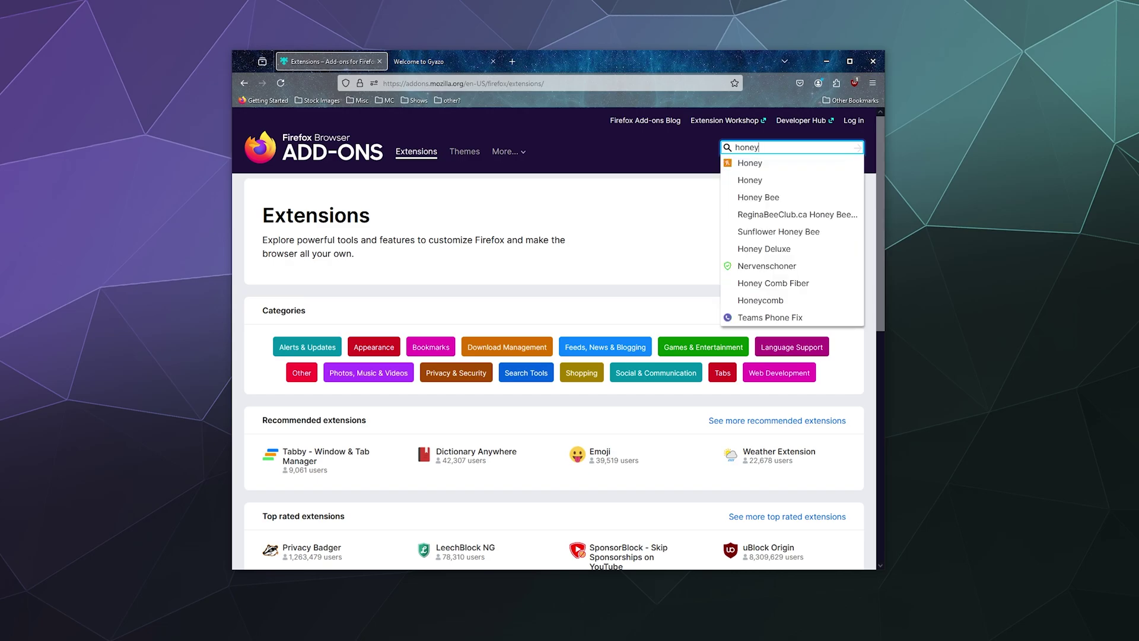
click(765, 181)
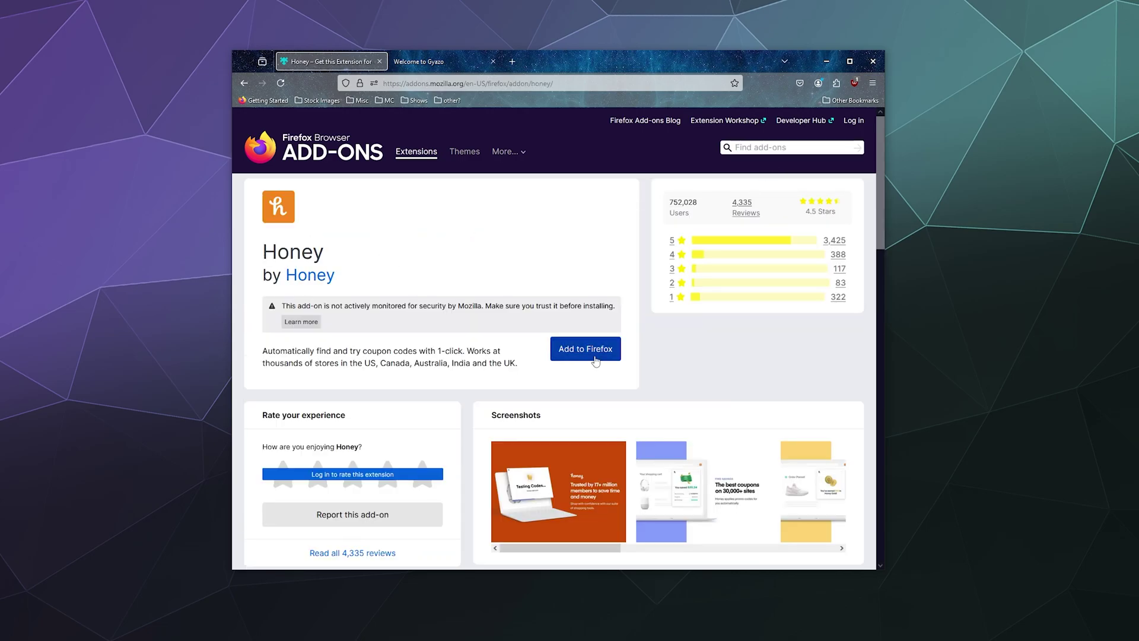
click(600, 355)
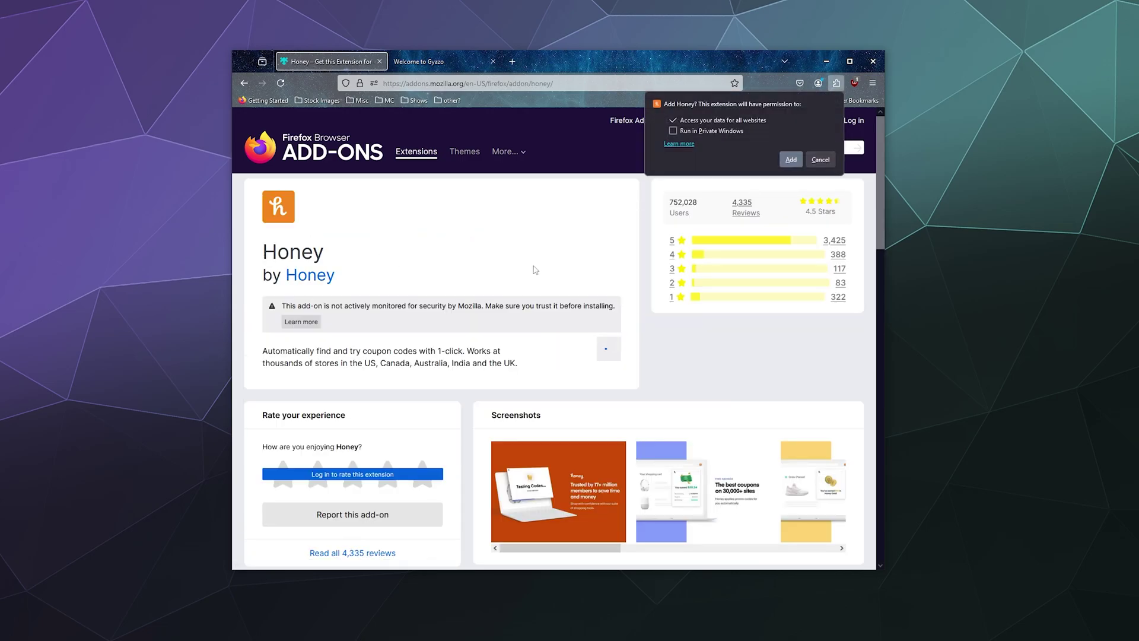
click(791, 159)
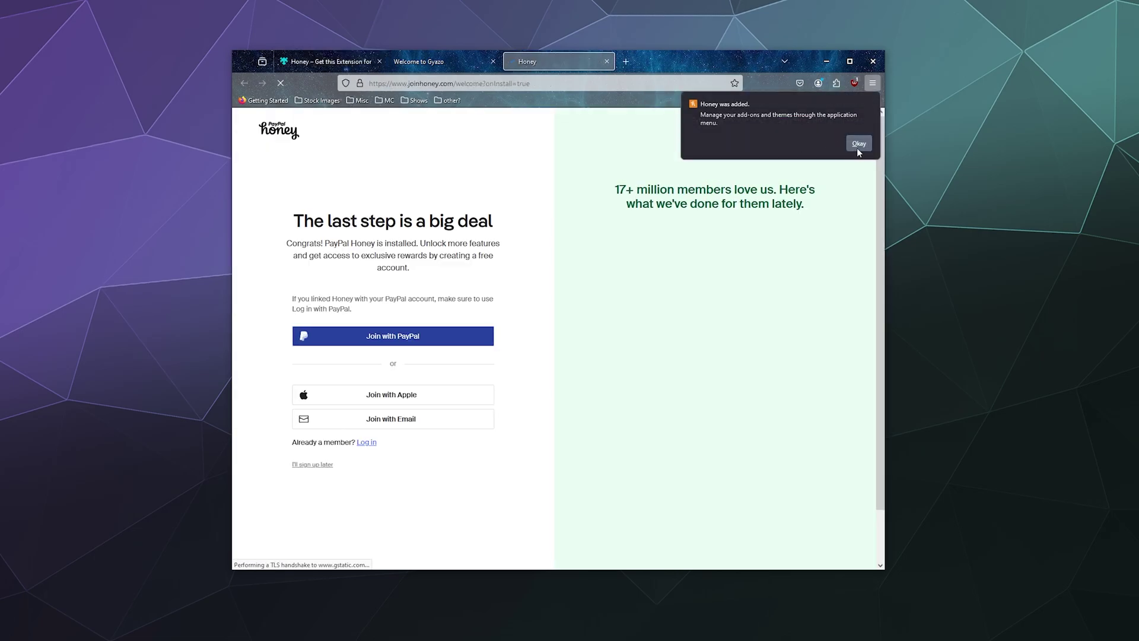
click(858, 145)
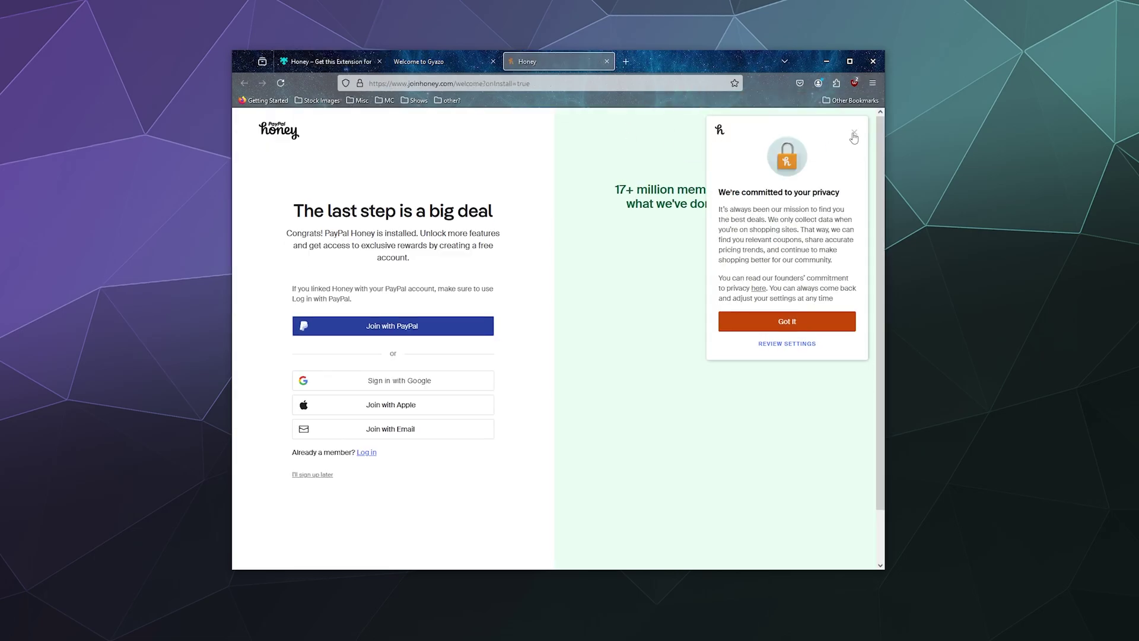
click(807, 321)
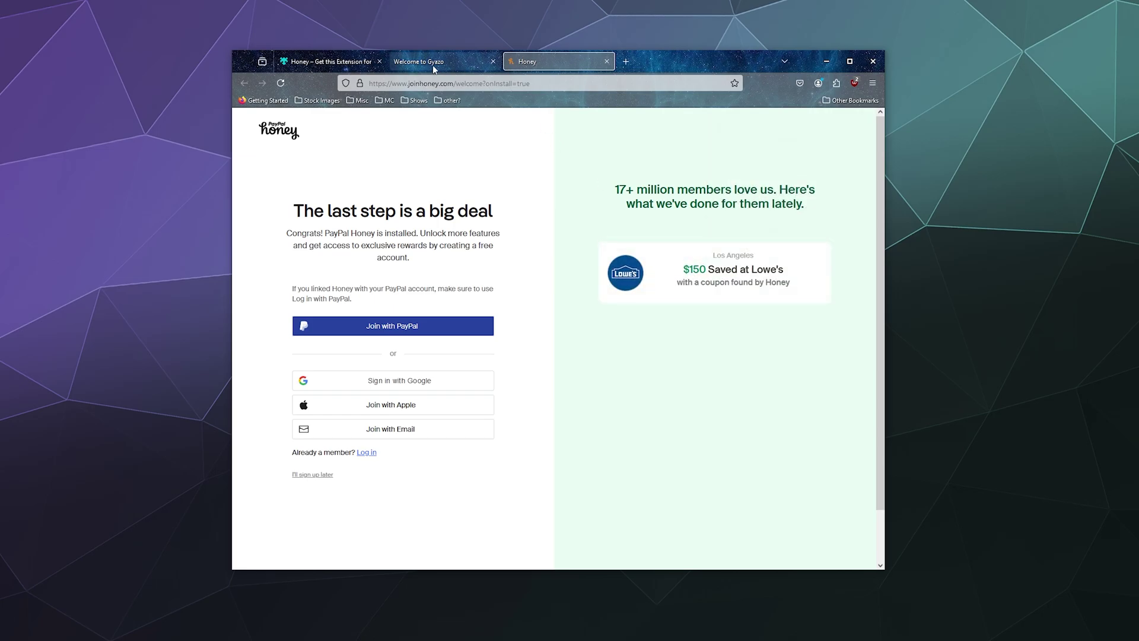
click(350, 62)
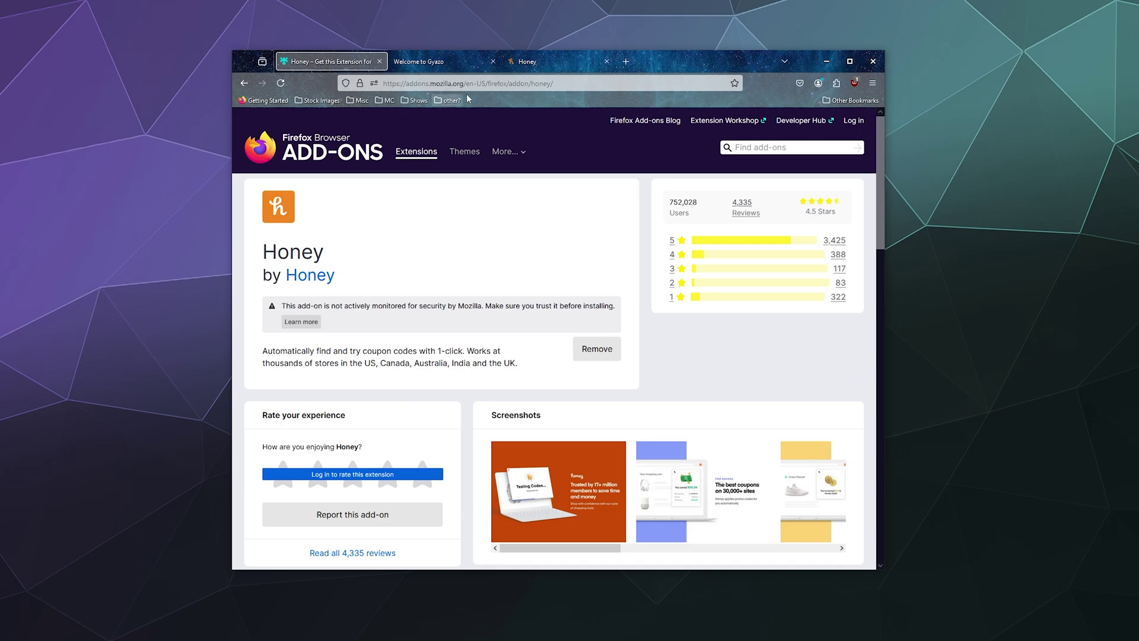
- From the Extensions page, show the full recommended extensions list and scroll through it
click(415, 156)
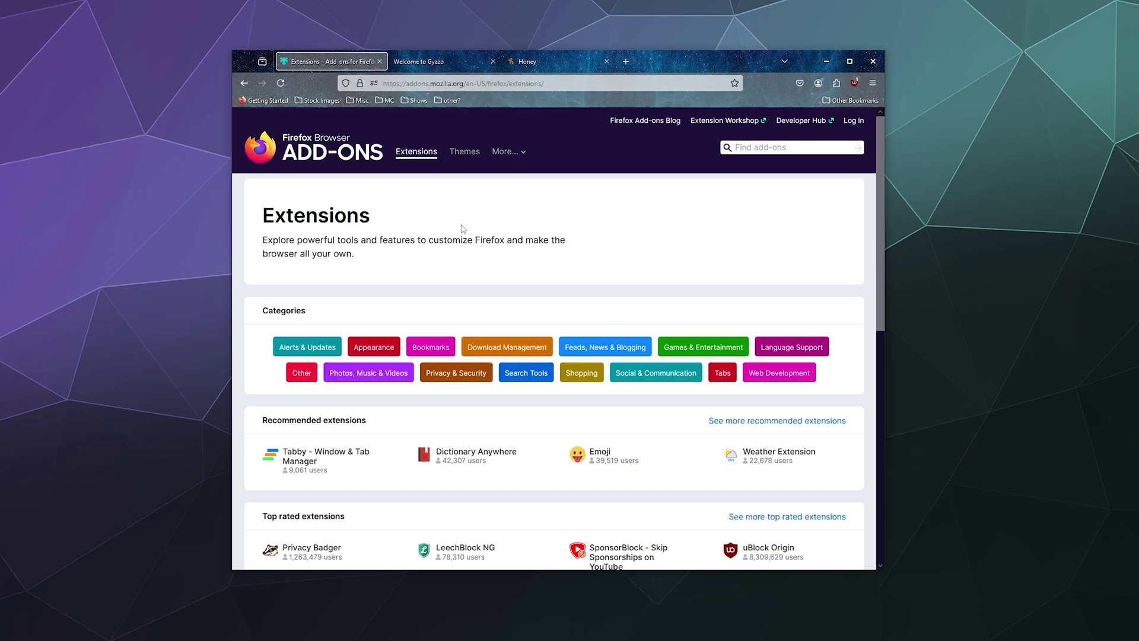
click(719, 422)
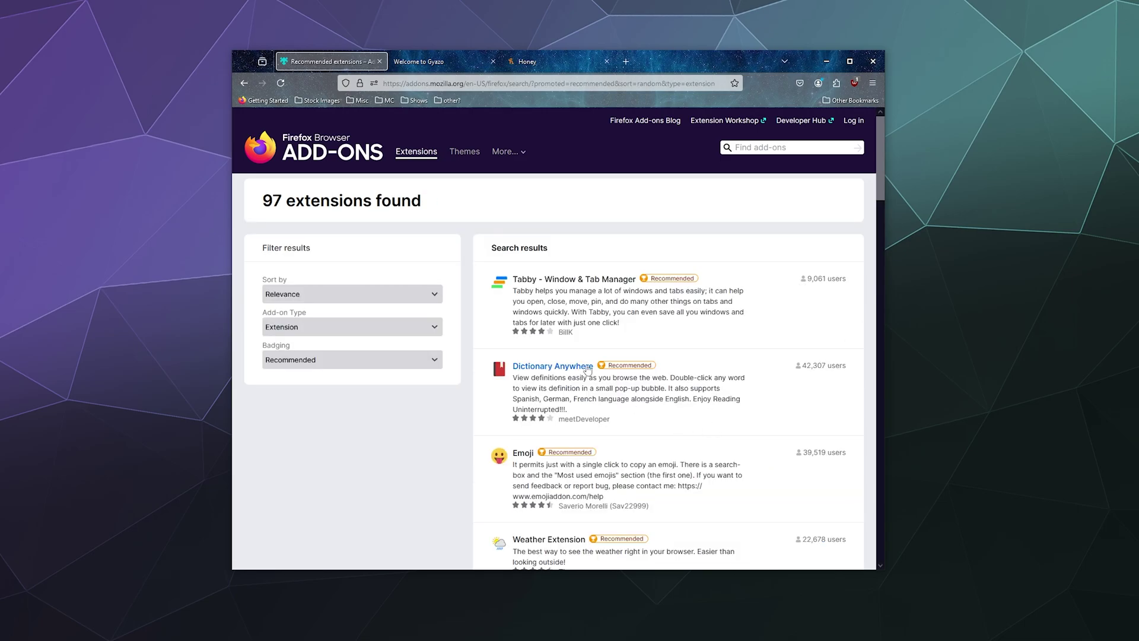
scroll(441, 385, down, 5)
scroll(441, 385, down, 7)
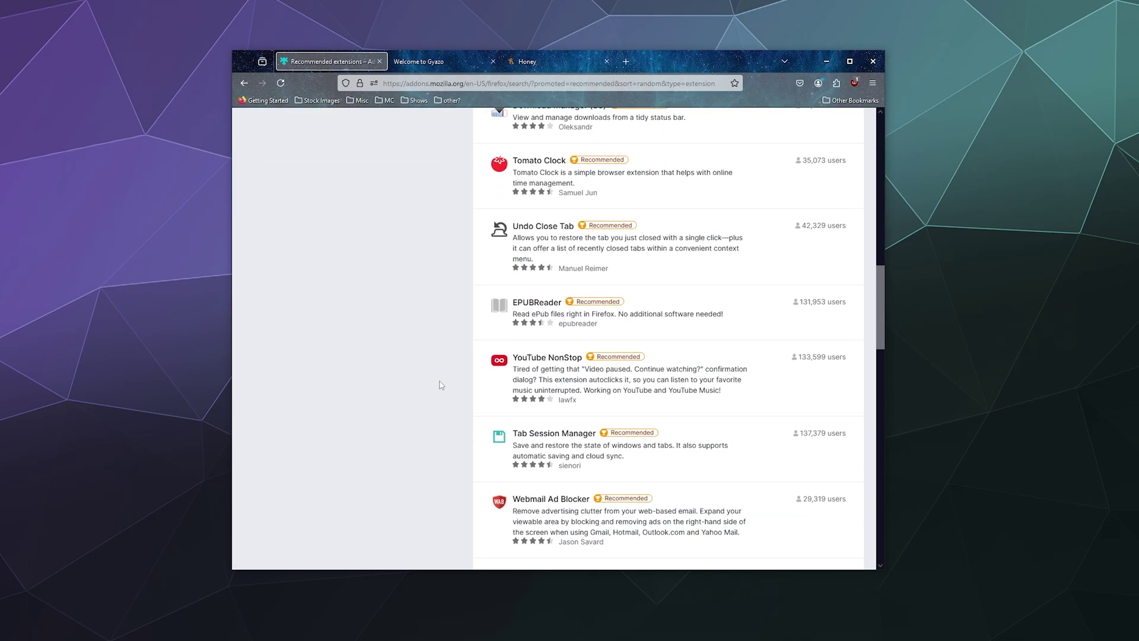
scroll(441, 385, up, 6)
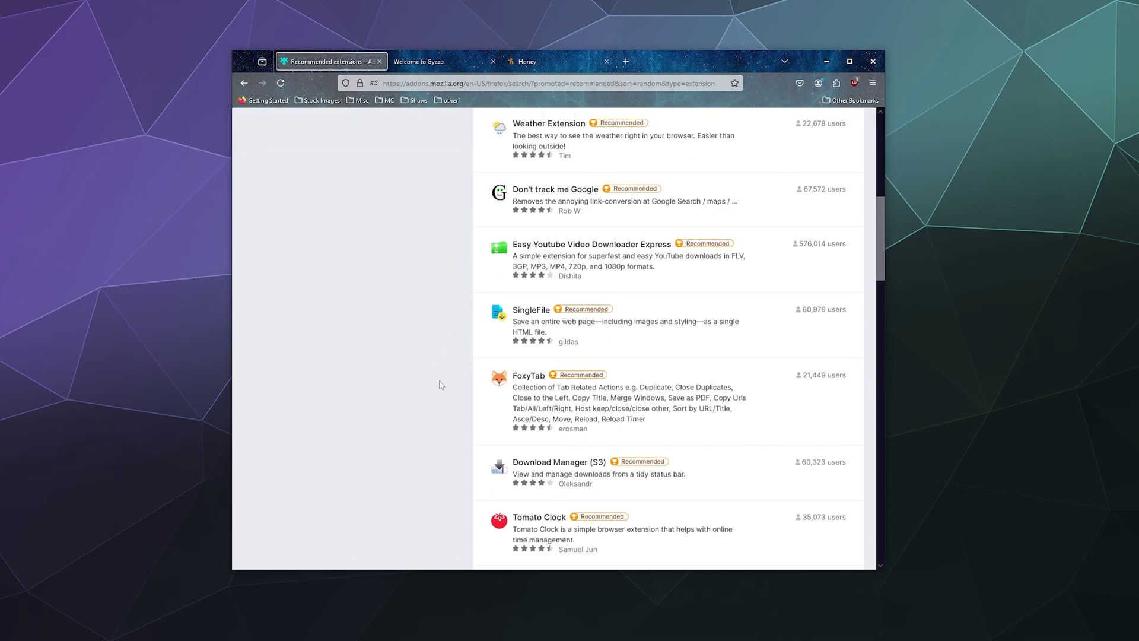
scroll(441, 385, down, 13)
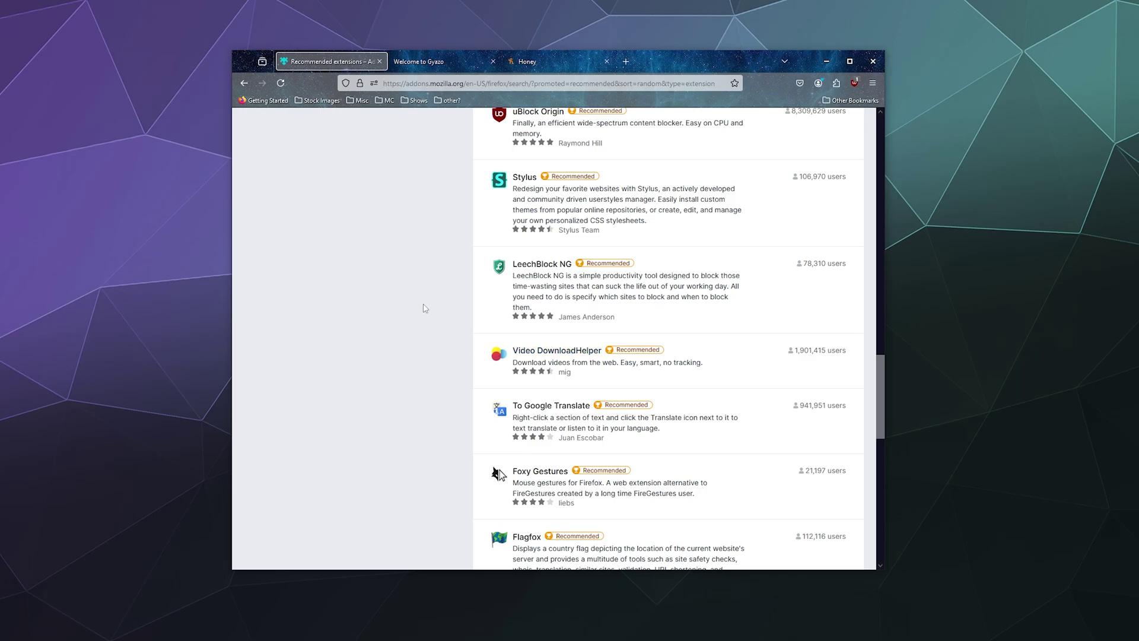
scroll(422, 308, down, 4)
scroll(425, 306, up, 1)
scroll(425, 306, up, 4)
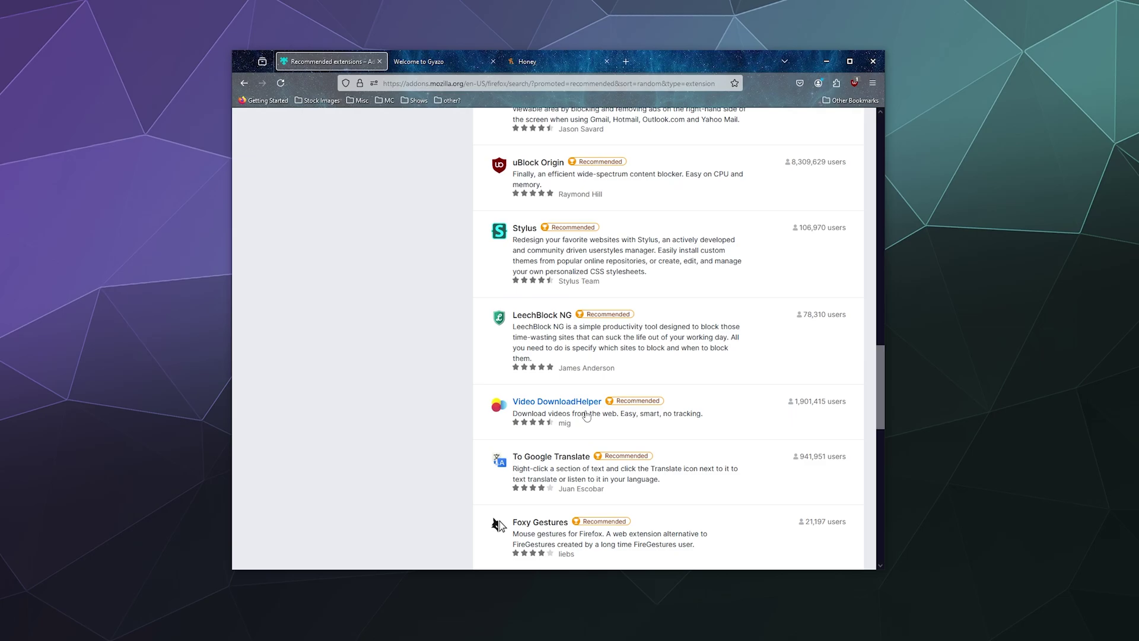
scroll(585, 407, down, 12)
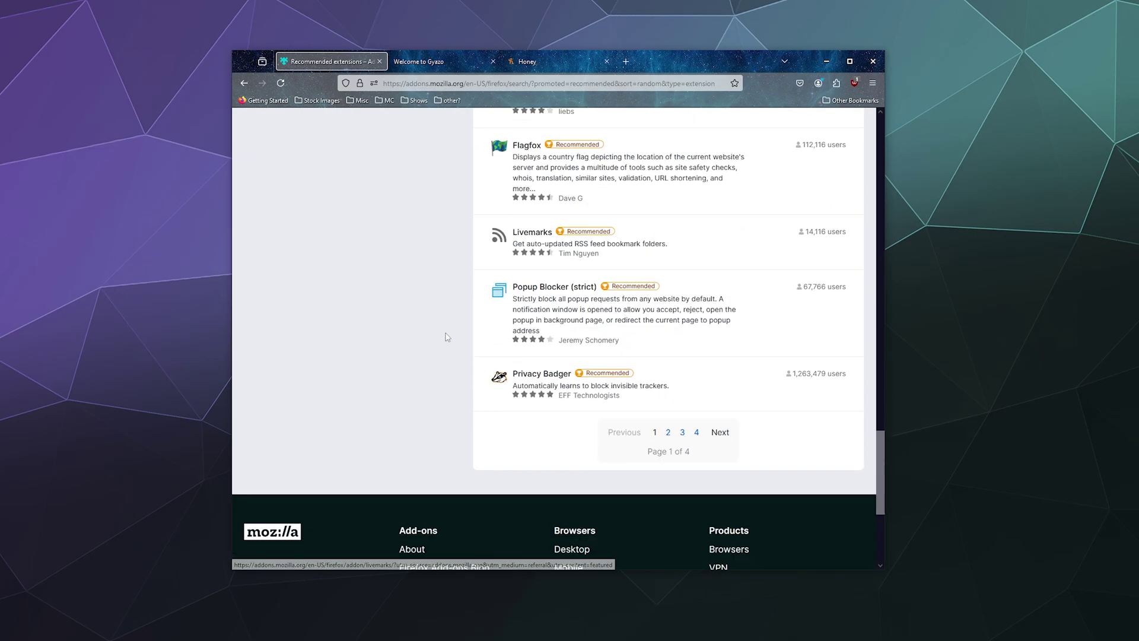
scroll(458, 336, up, 3)
- Page through the recommended results to page 3, then show the installed extensions list
click(668, 349)
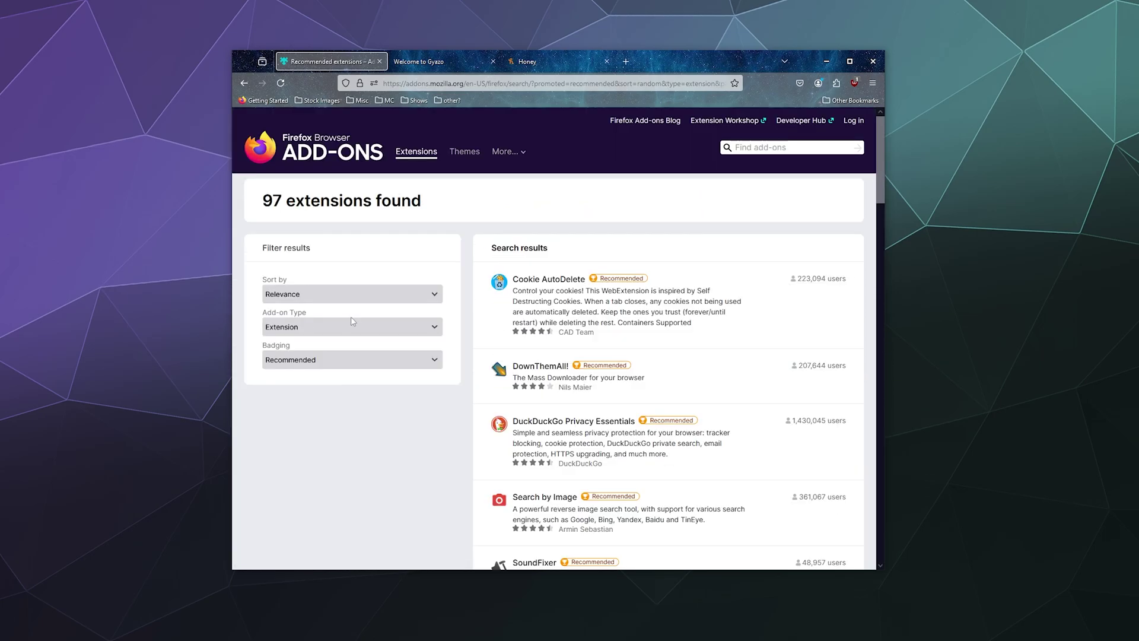
scroll(347, 452, down, 4)
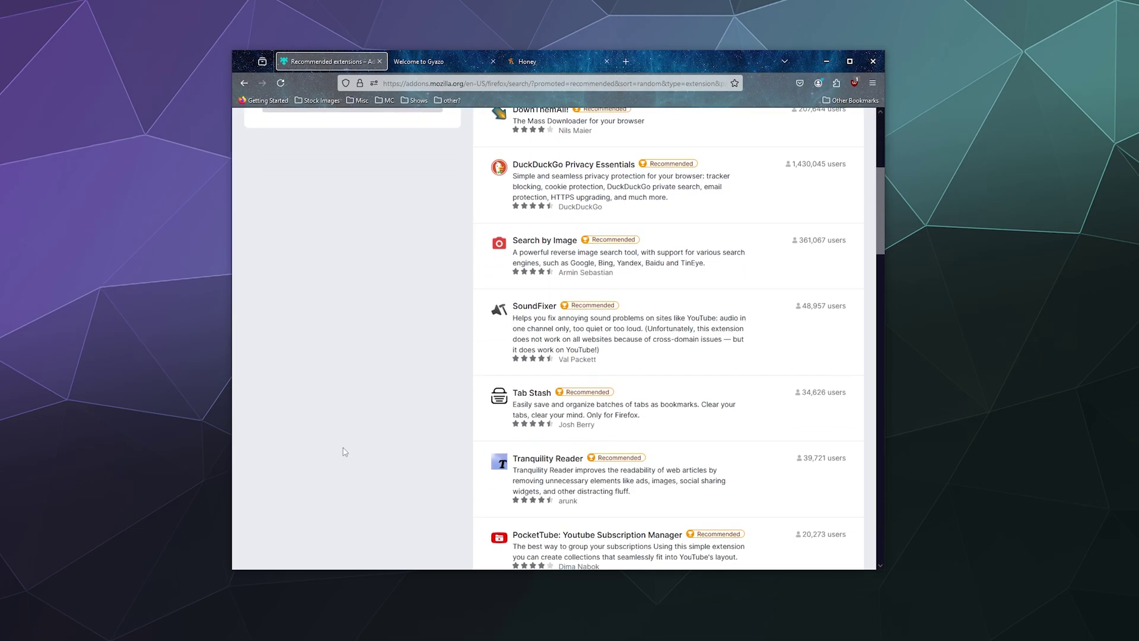
scroll(344, 452, down, 8)
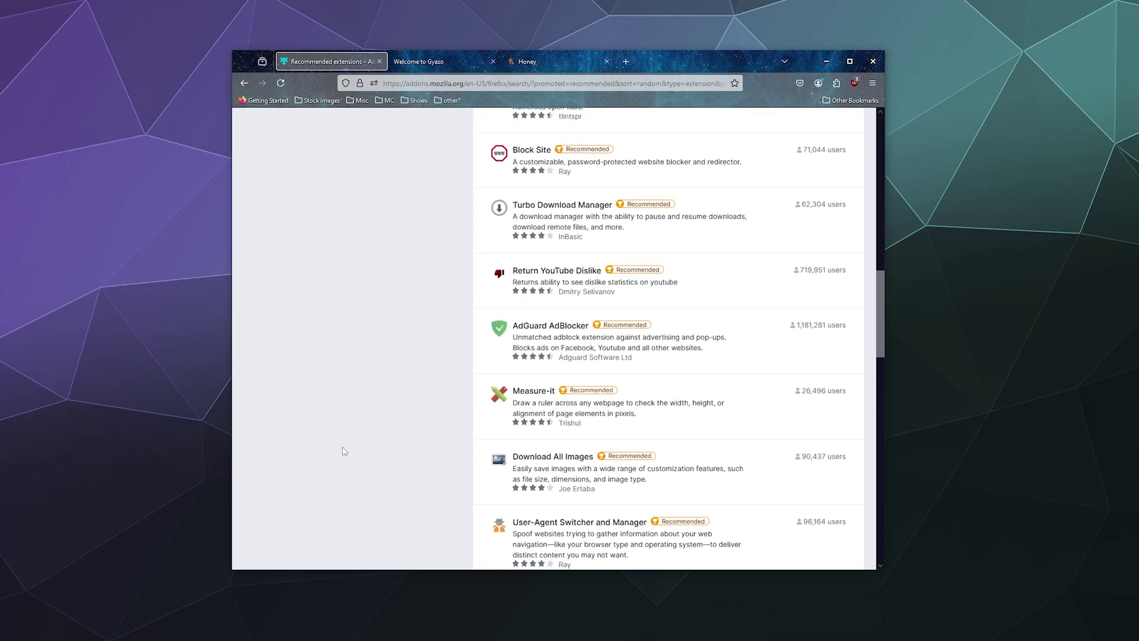
scroll(285, 372, down, 4)
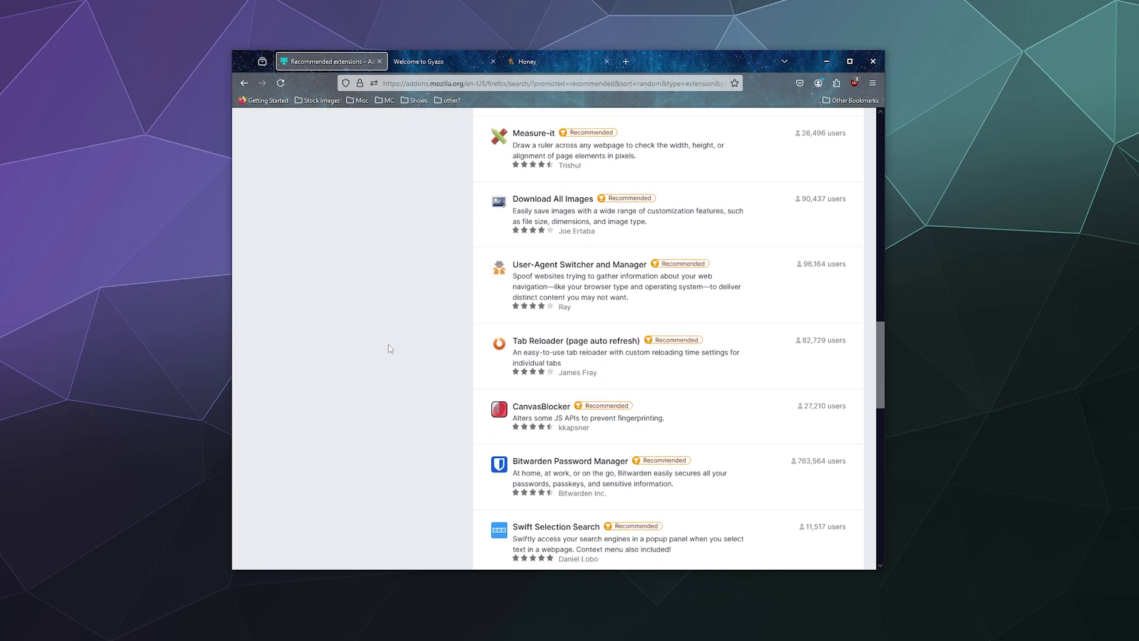
scroll(390, 350, down, 3)
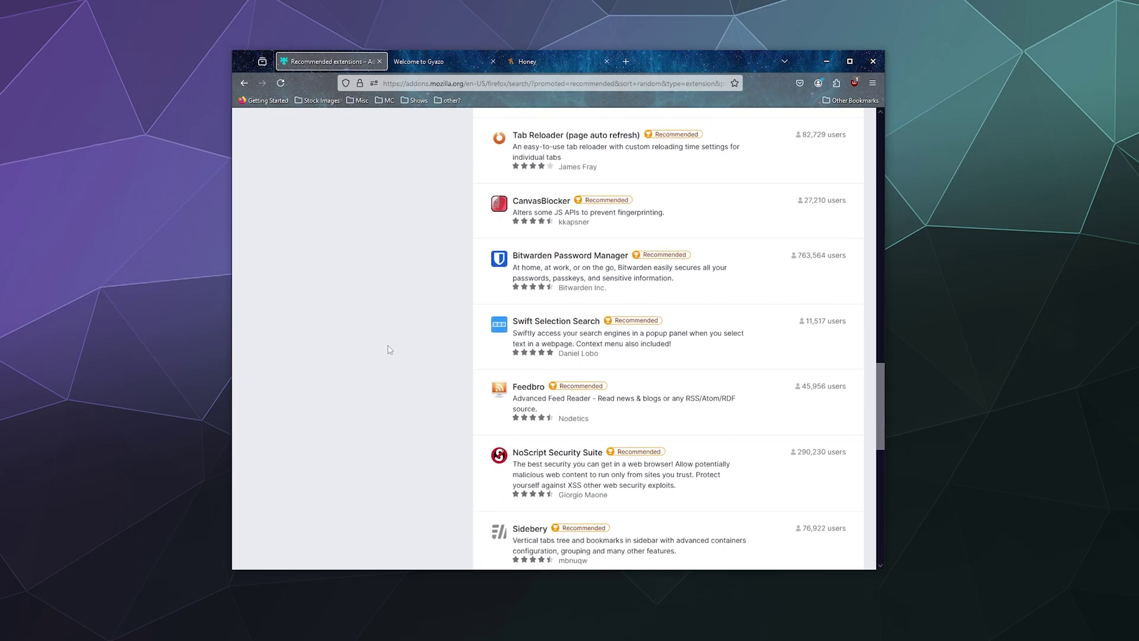
scroll(388, 351, down, 3)
scroll(388, 350, down, 4)
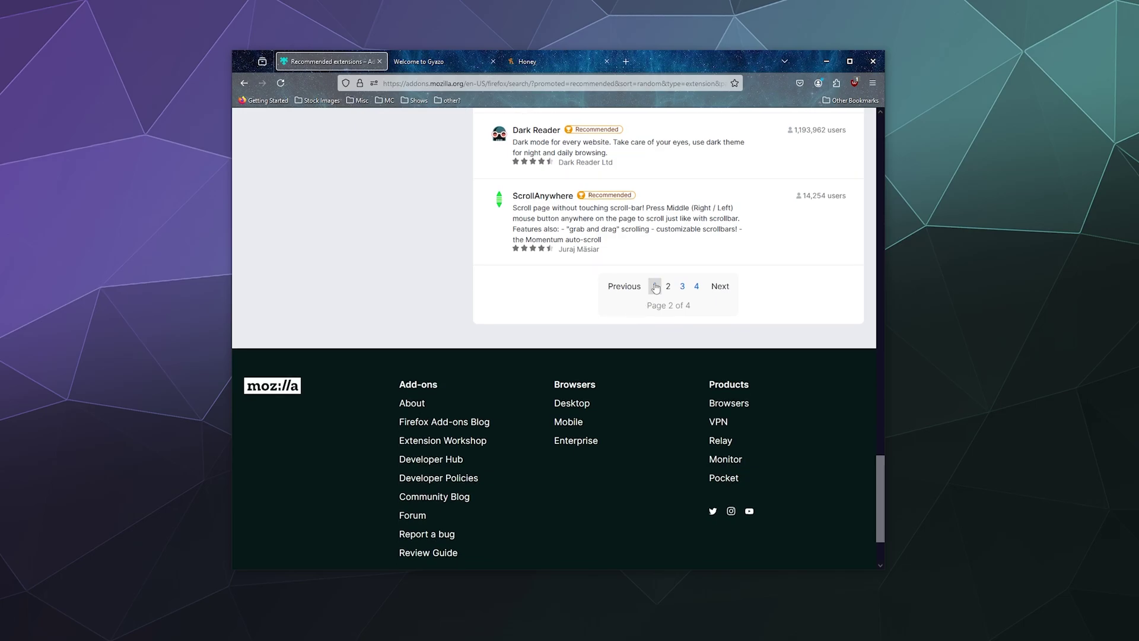
click(682, 286)
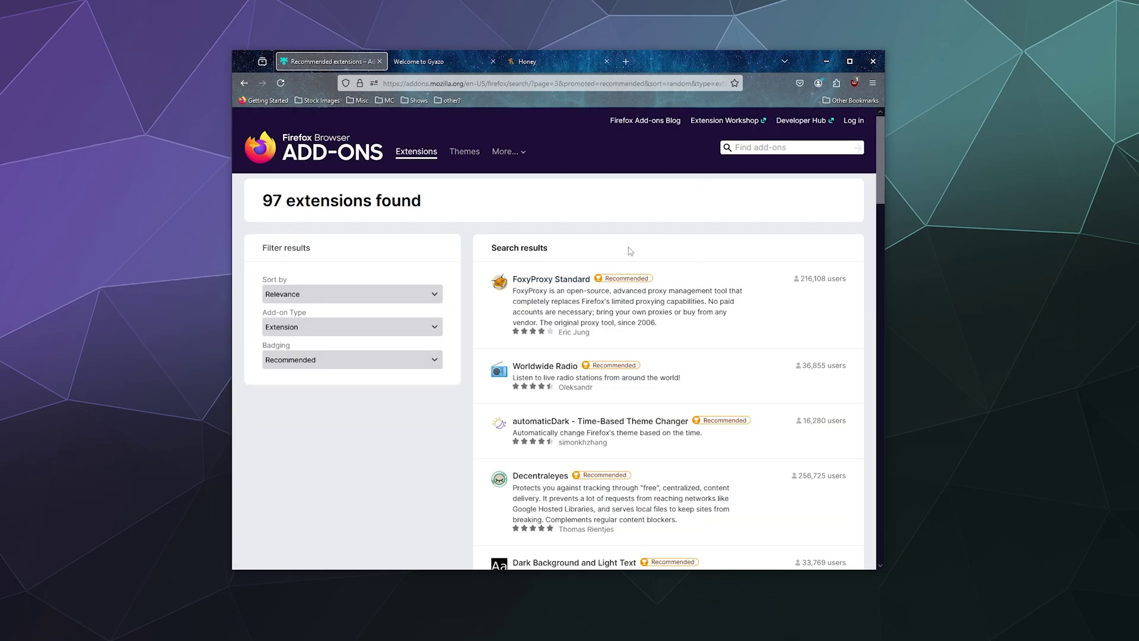
click(836, 83)
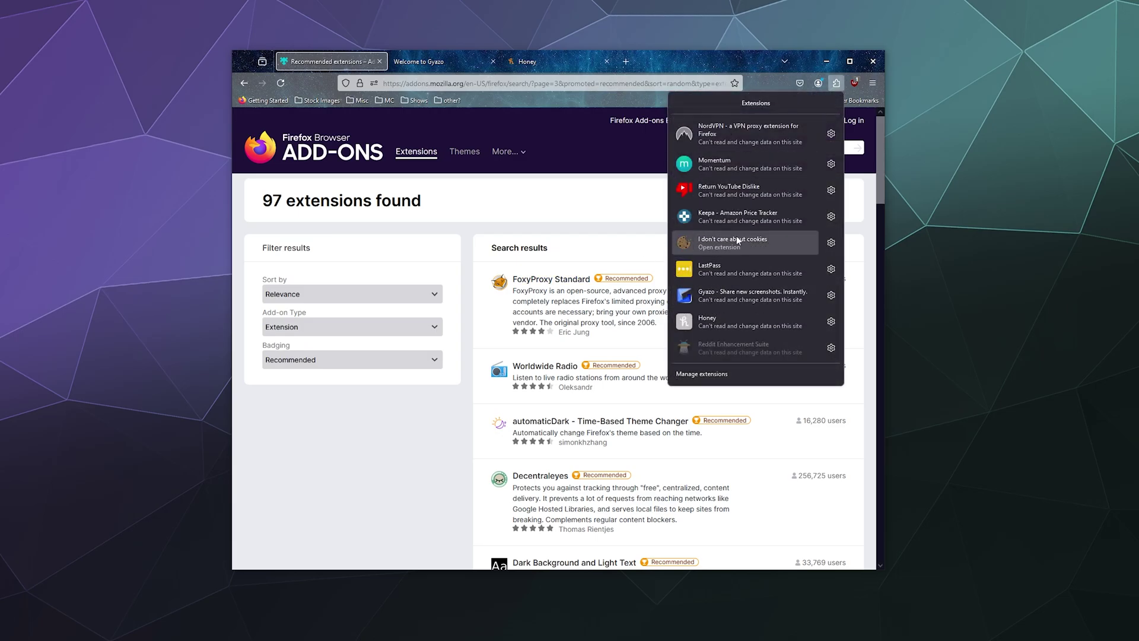
- Remove the Return YouTube Dislike extension from its gear menu
click(831, 190)
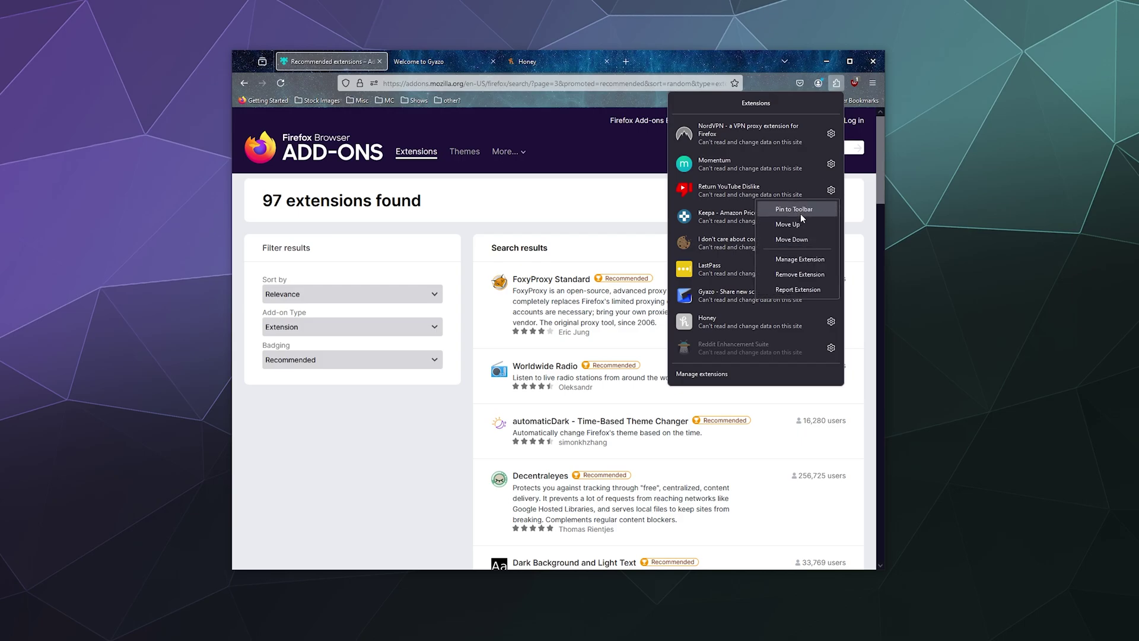
click(795, 274)
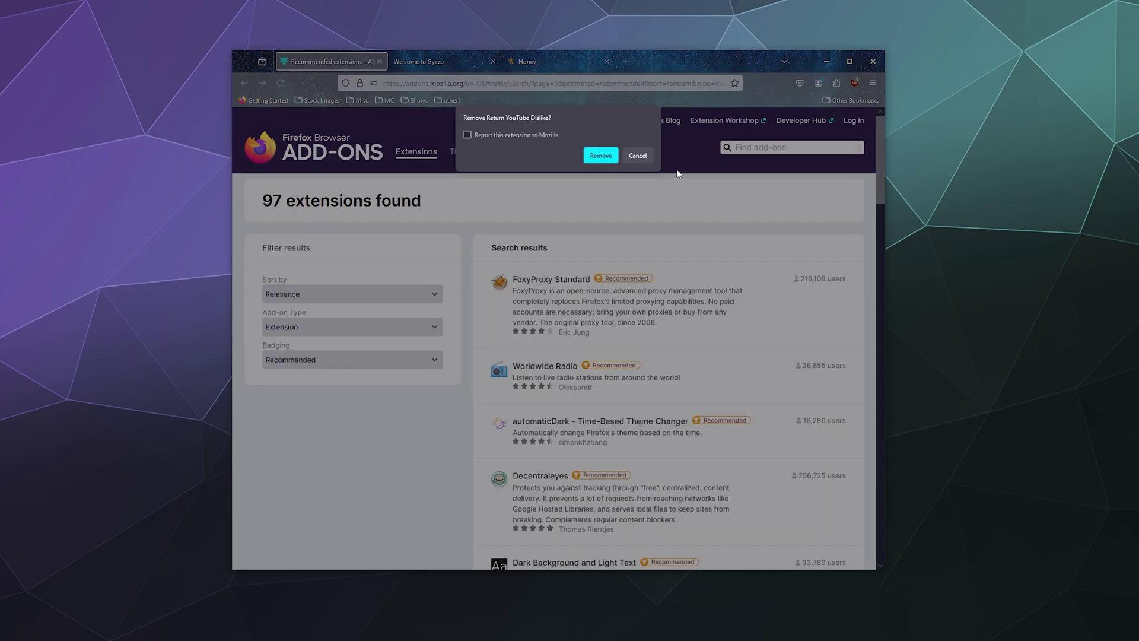
click(648, 155)
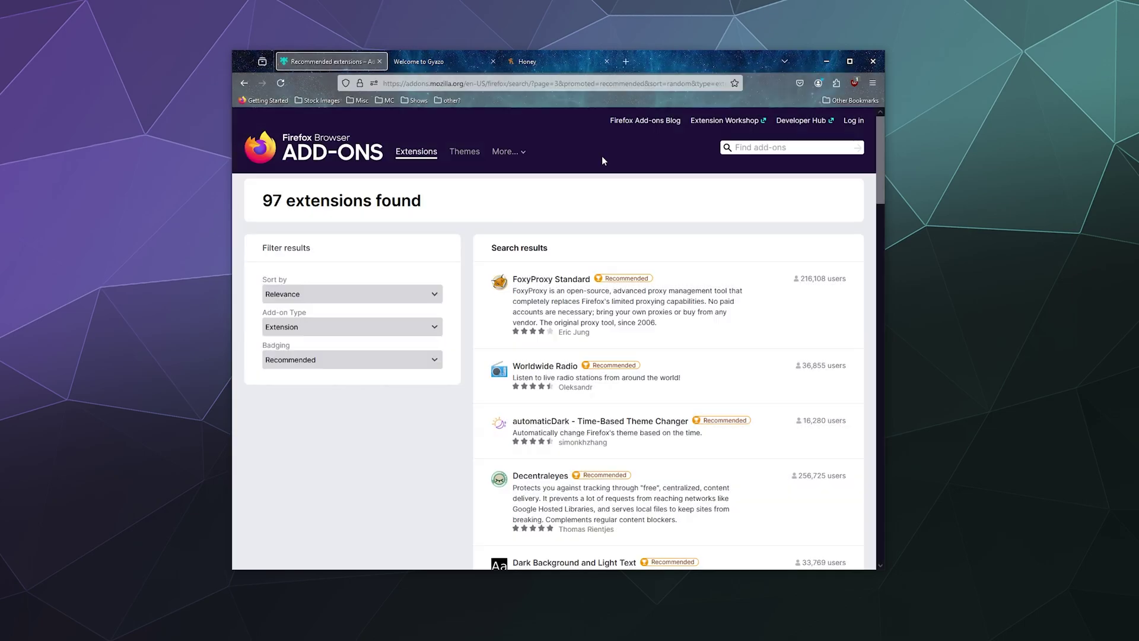
- Launch Momentum from the extensions panel, showing its welcome page in a new tab
click(836, 83)
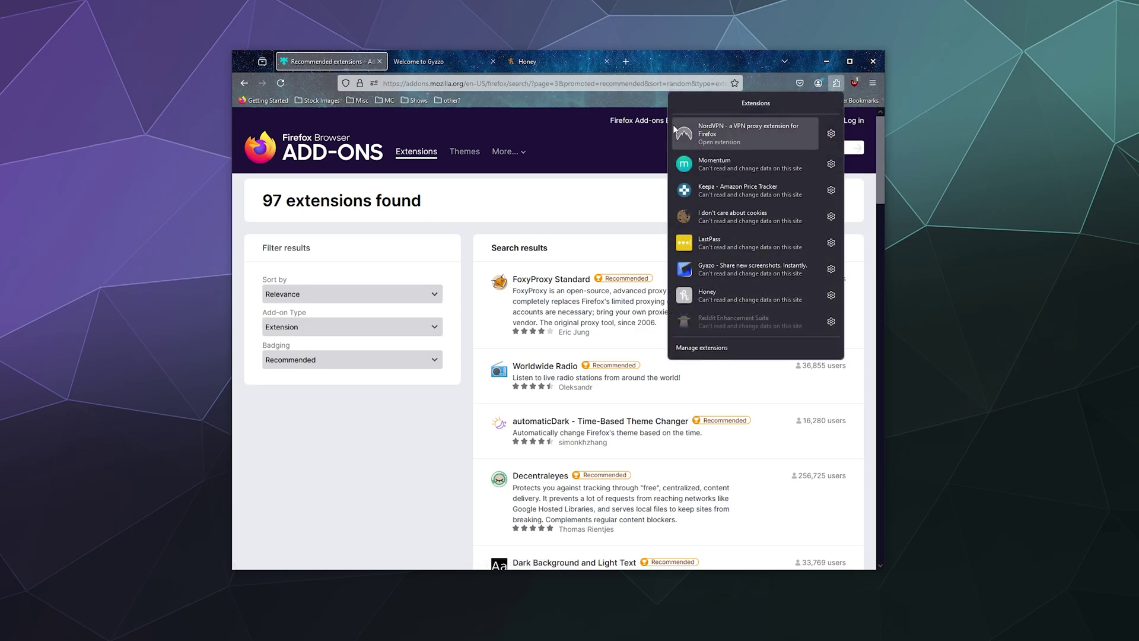
click(736, 161)
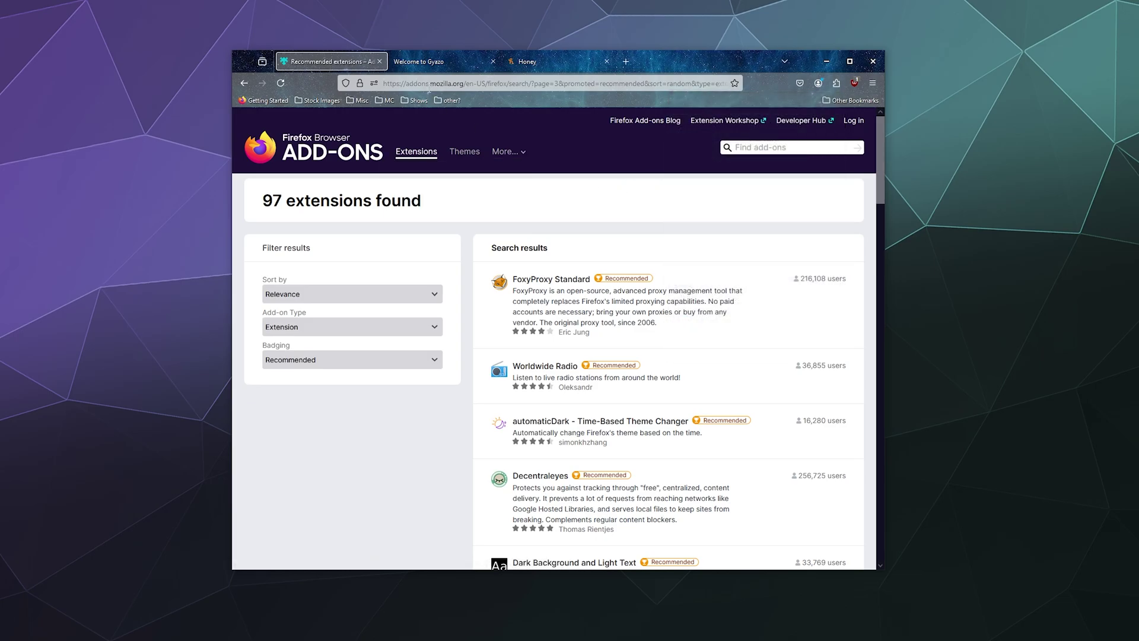
click(626, 61)
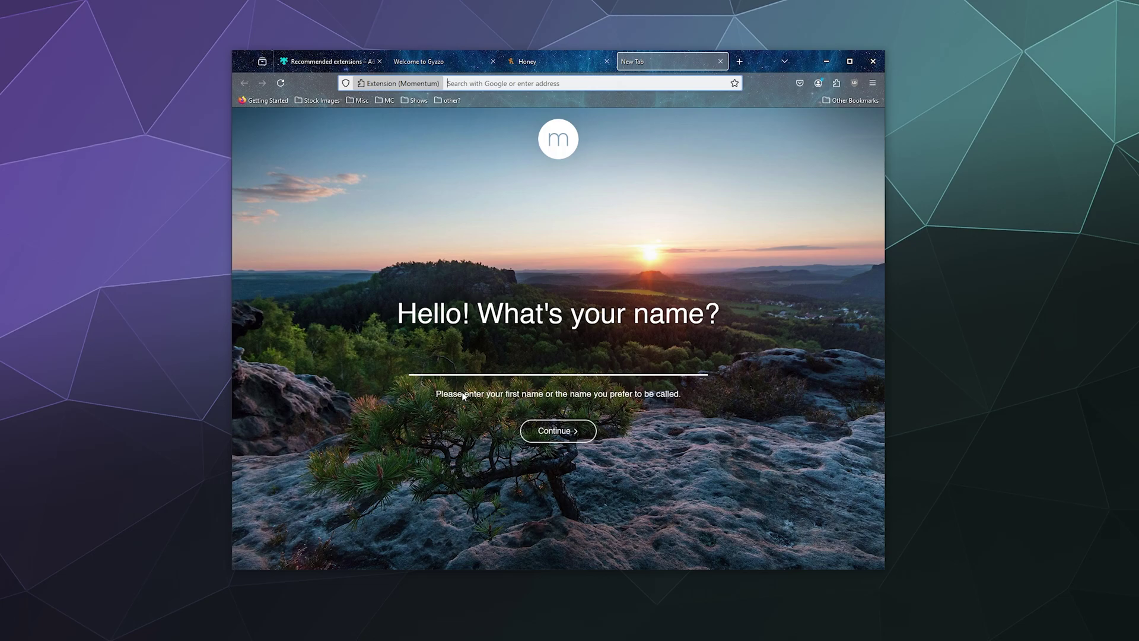
- Close the Momentum tab and search the add-ons site for 'weather', fixing the typo
click(720, 62)
scroll(536, 258, down, 4)
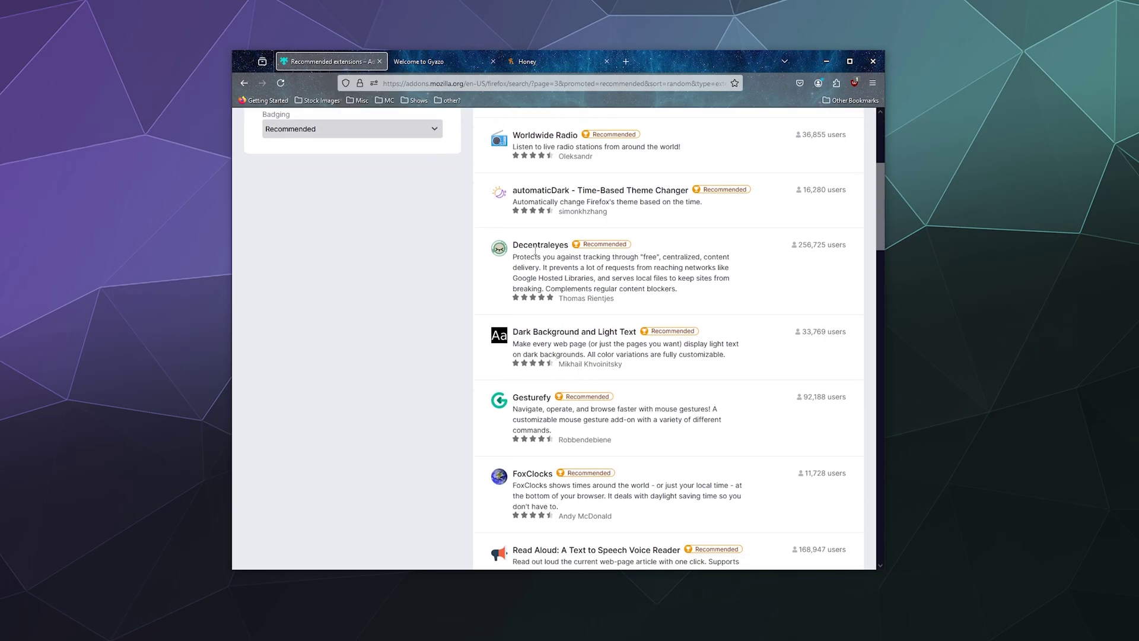
scroll(372, 269, down, 7)
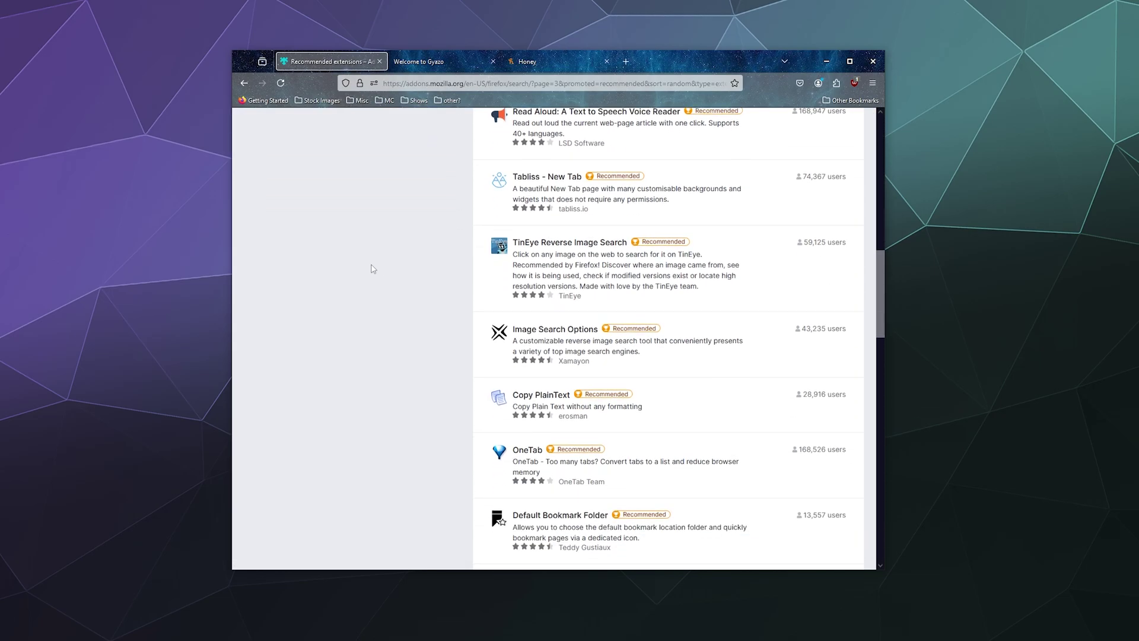
scroll(419, 247, up, 10)
click(789, 147)
text(eather)
key(Return)
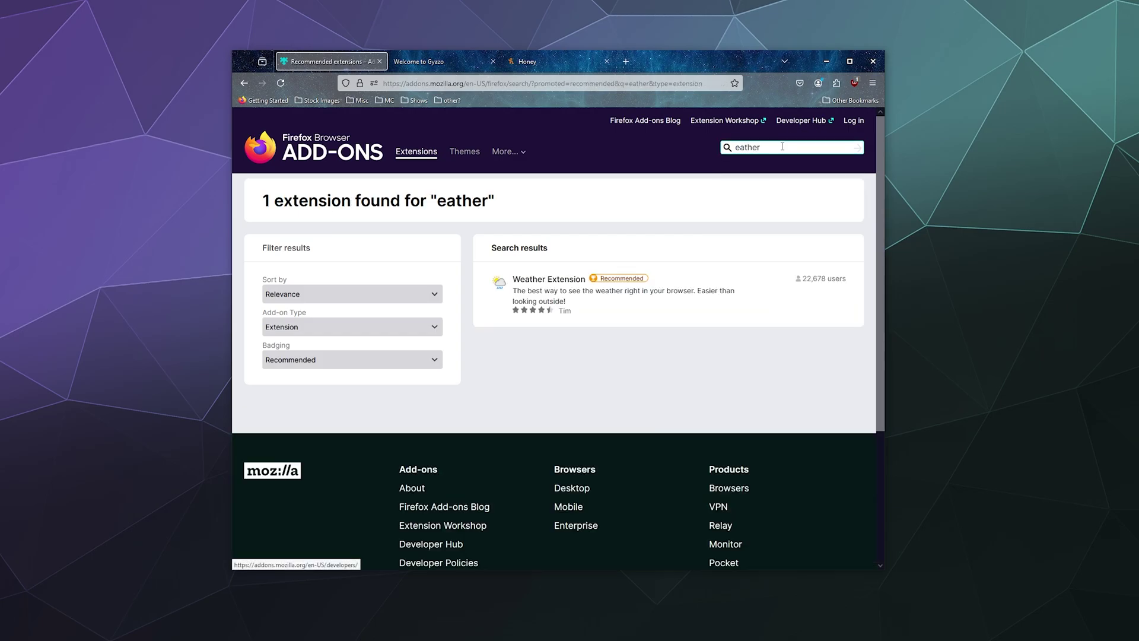
click(735, 147)
text(w)
key(Return)
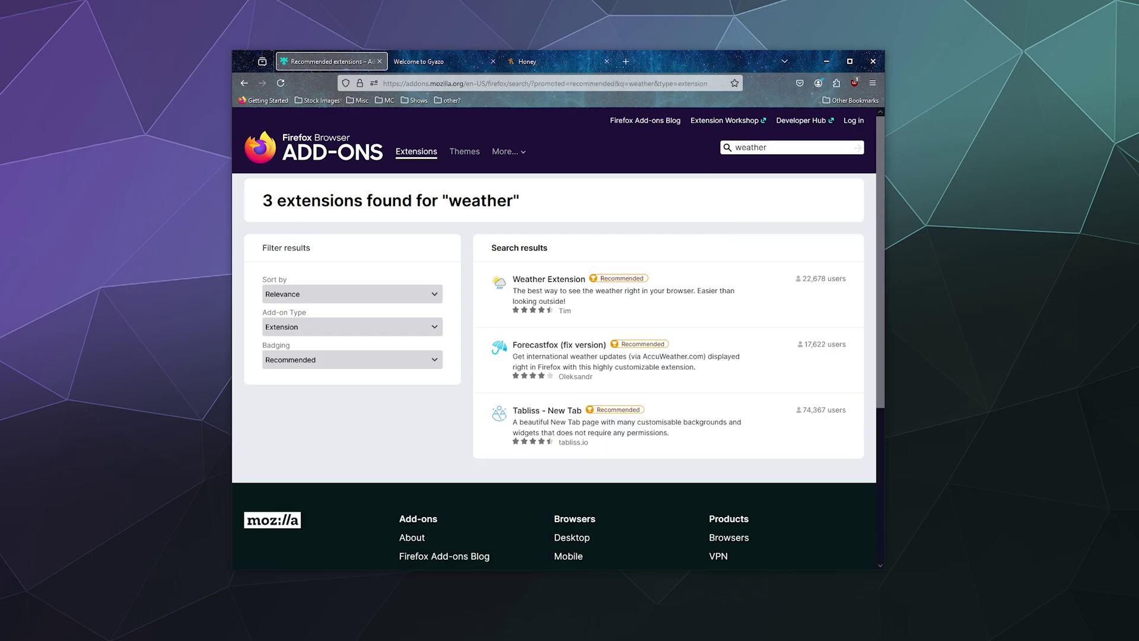
- Search all add-ons for 'weather' from the home page and open the Weather Extension page
click(424, 153)
click(326, 148)
click(763, 149)
text(weather)
key(Return)
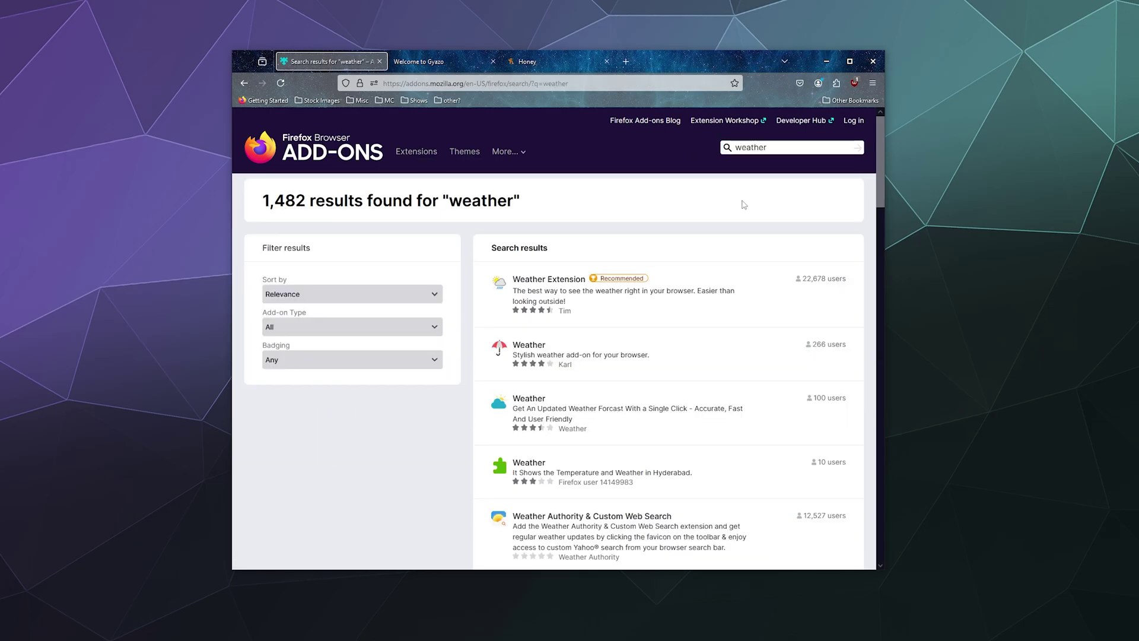
scroll(523, 285, down, 2)
scroll(509, 288, up, 1)
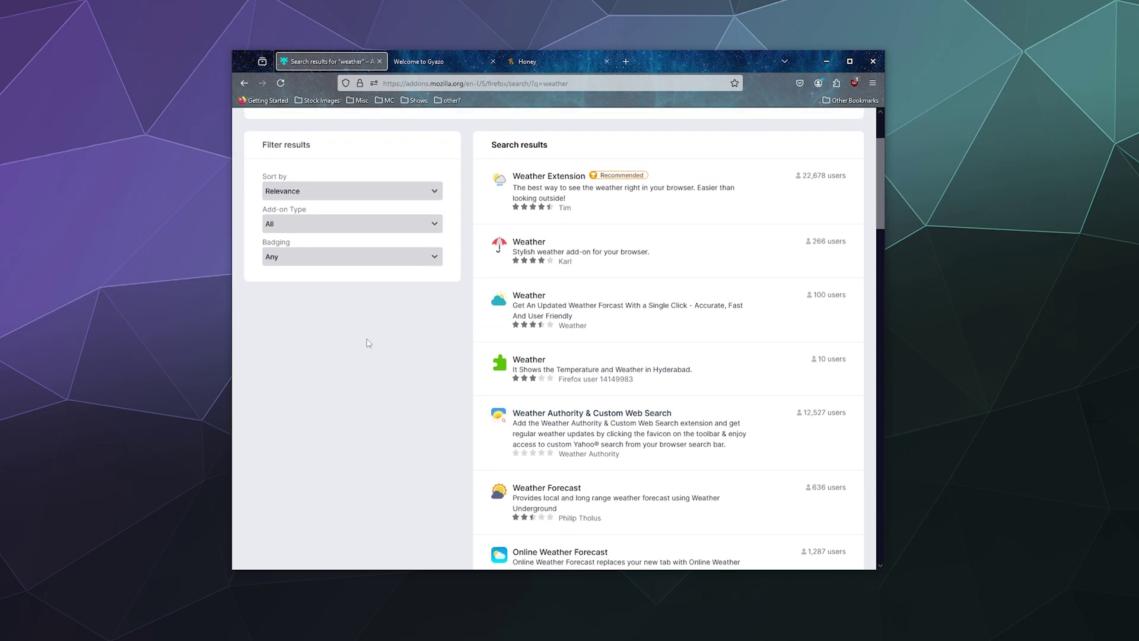
click(553, 178)
- Add the Weather Extension to Firefox, approving its permissions and dismissing the notice
click(582, 309)
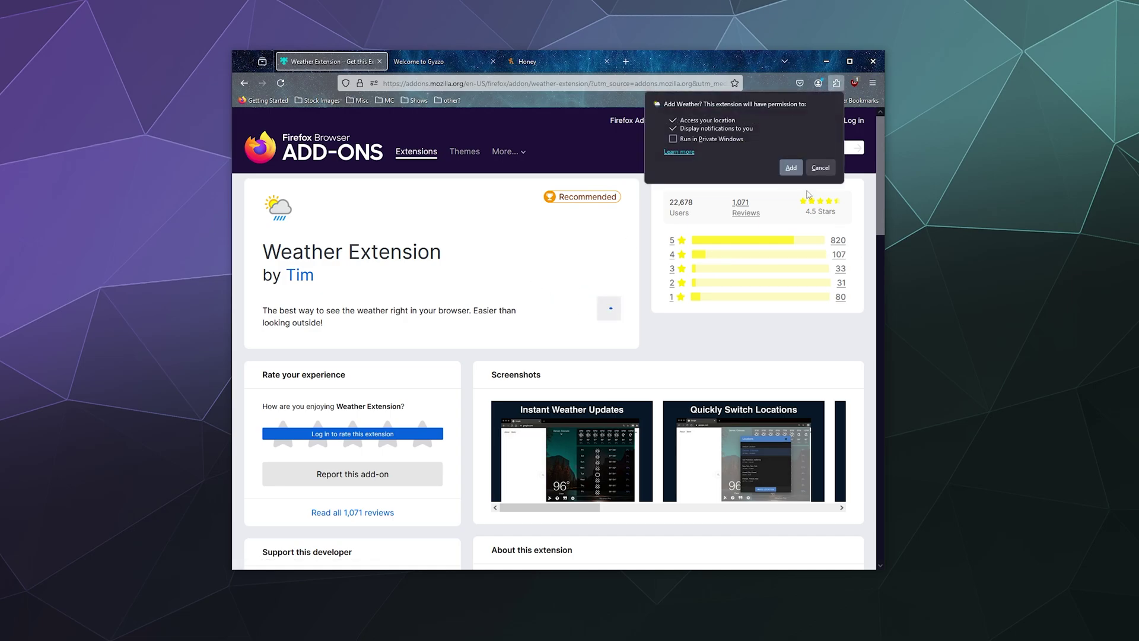
click(791, 168)
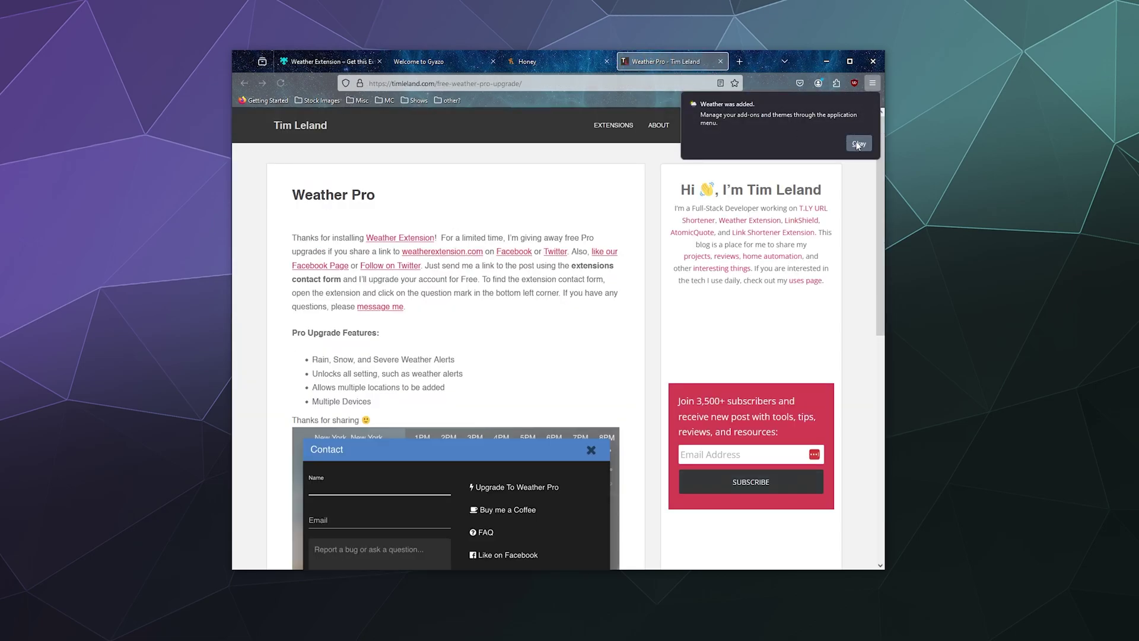
click(859, 143)
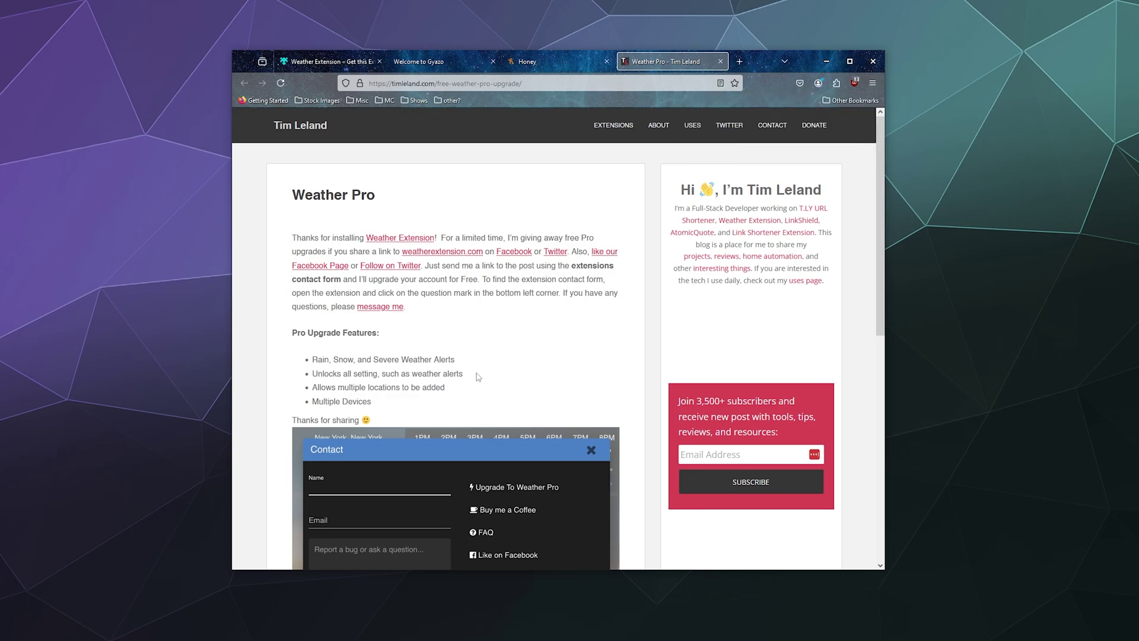
scroll(475, 392, down, 8)
scroll(474, 406, up, 10)
- View the Weather extension's Denver, CO forecast from the extensions panel, then close it
click(836, 84)
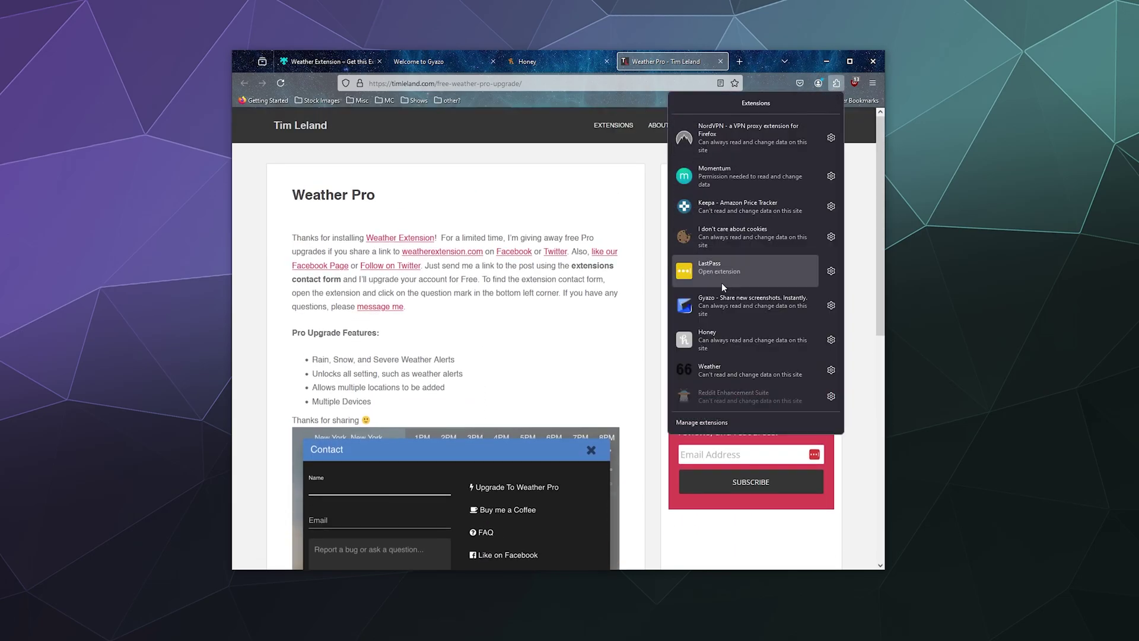
click(720, 371)
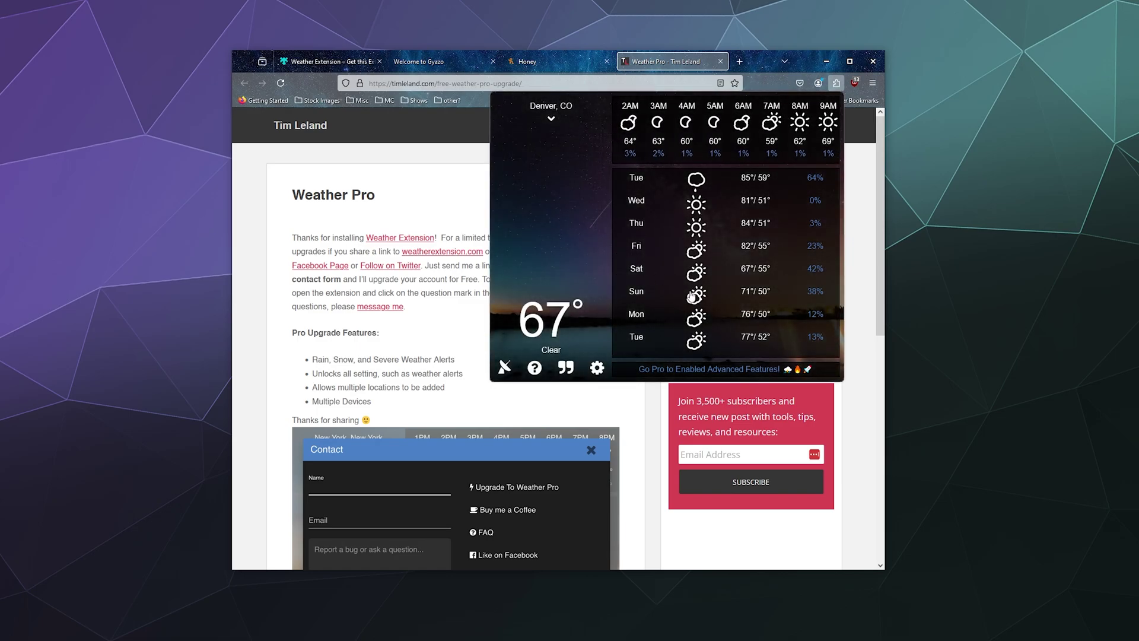
mouse_move(694, 297)
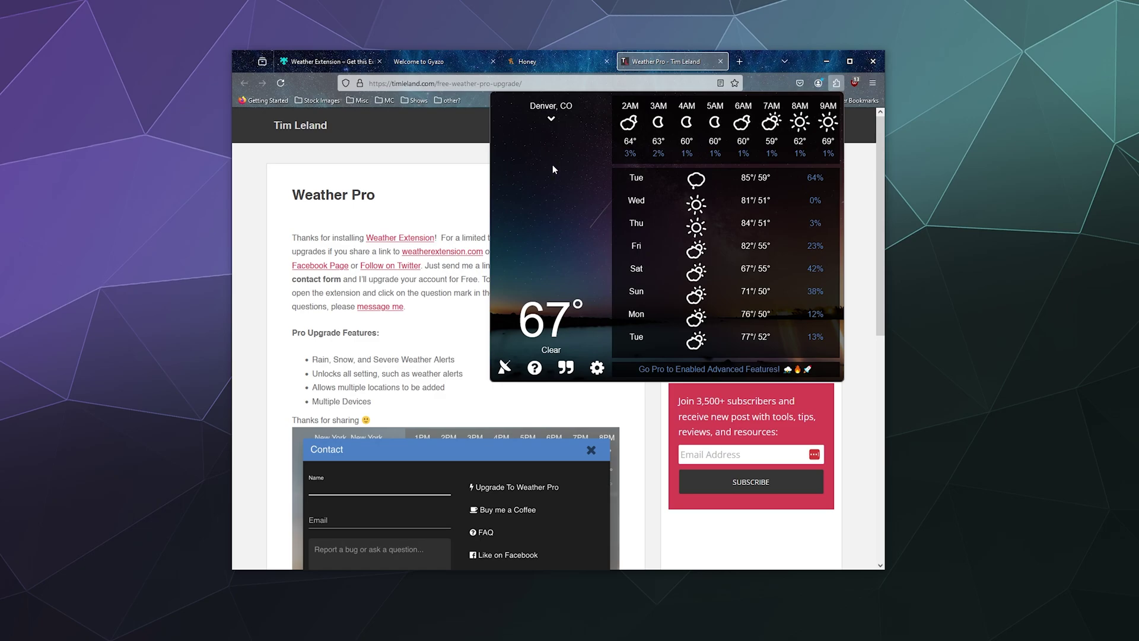
key(Escape)
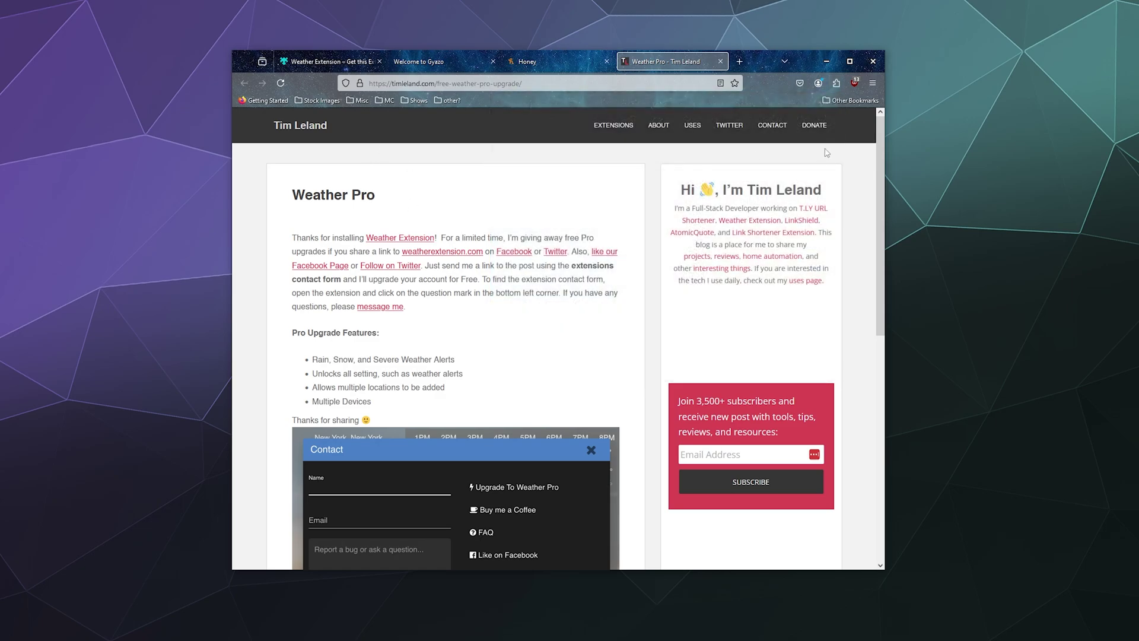
- From a new tab, reach the Add-ons Manager's Extensions list via Settings > Extensions & Themes
click(742, 62)
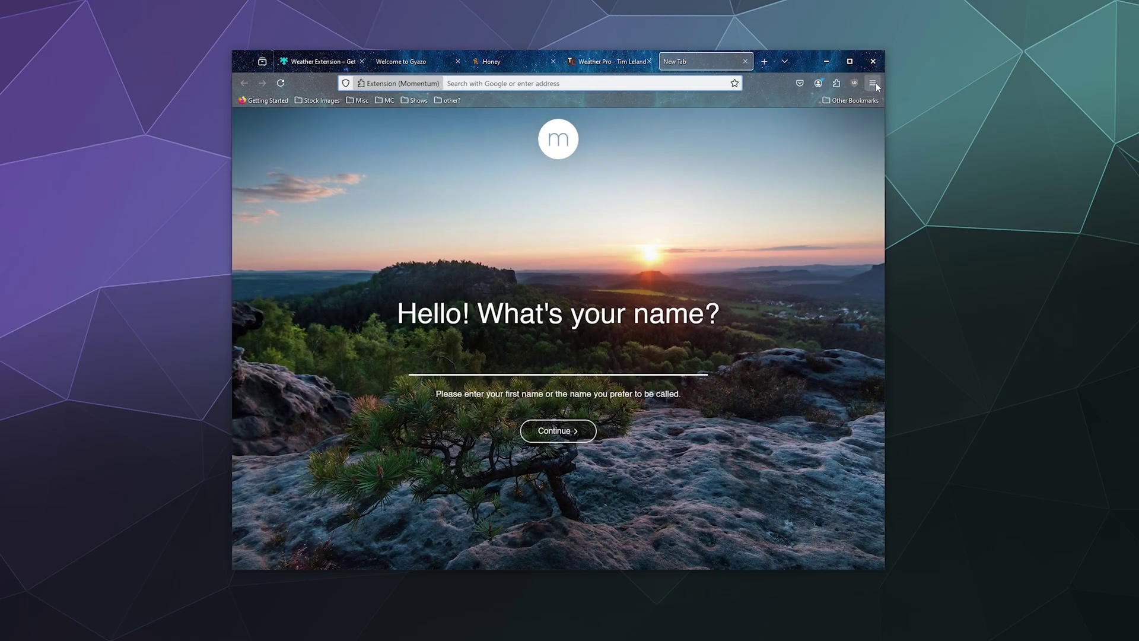
click(874, 83)
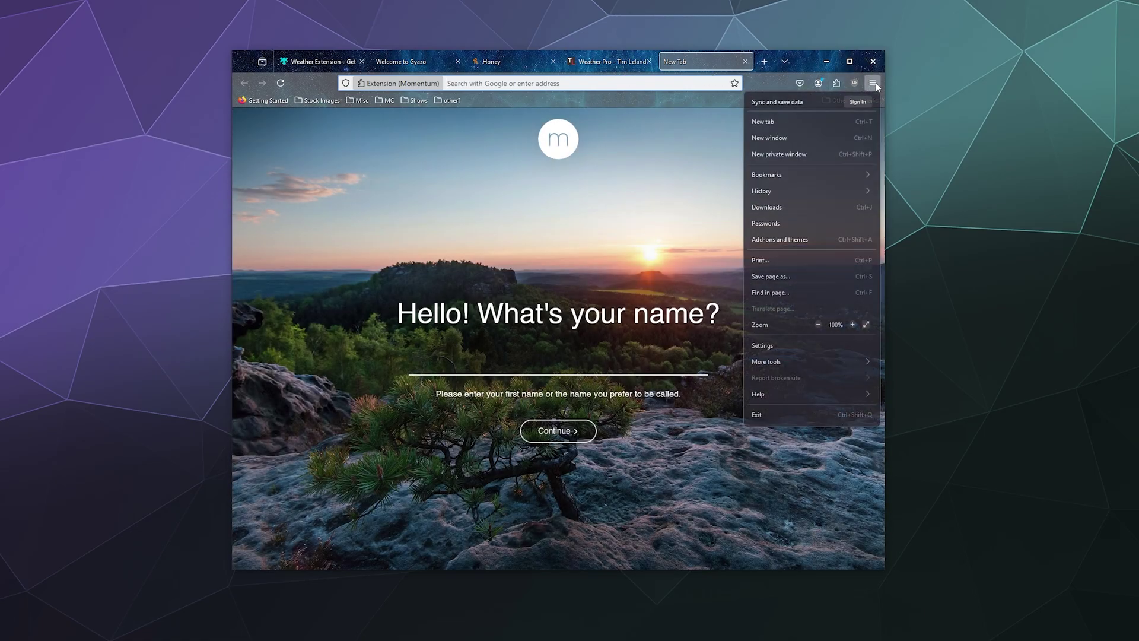
click(758, 345)
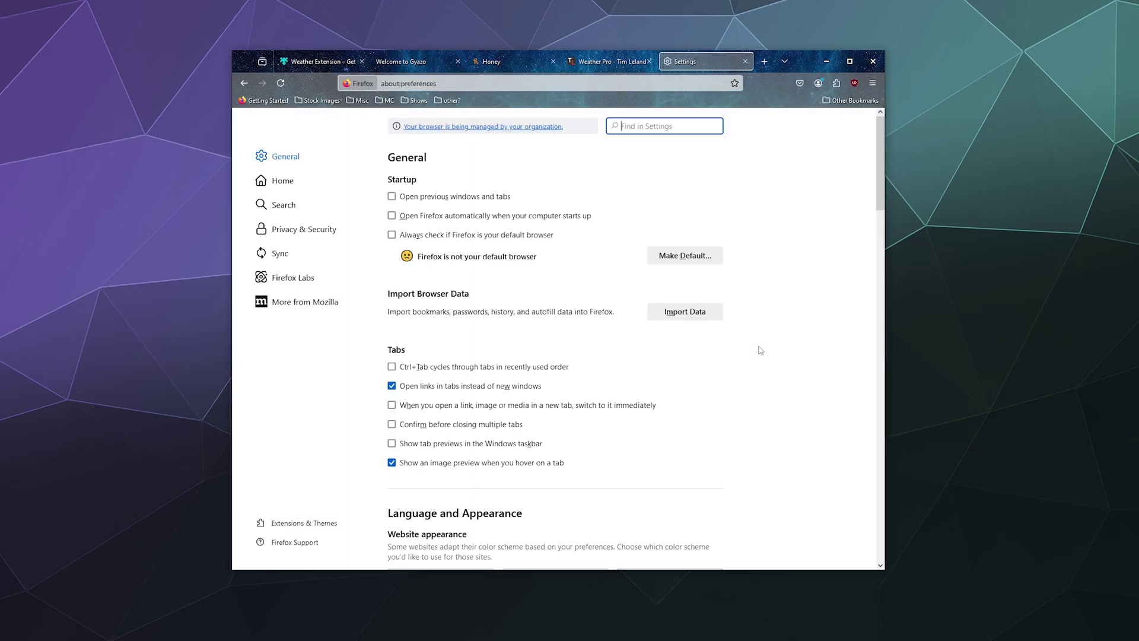
click(291, 526)
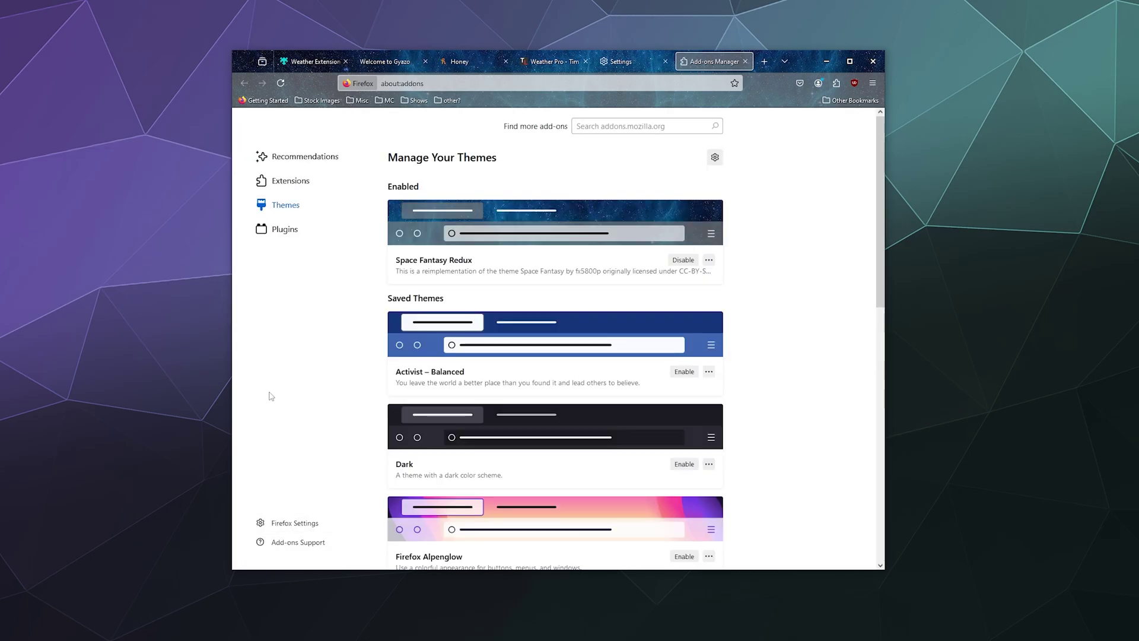
click(290, 181)
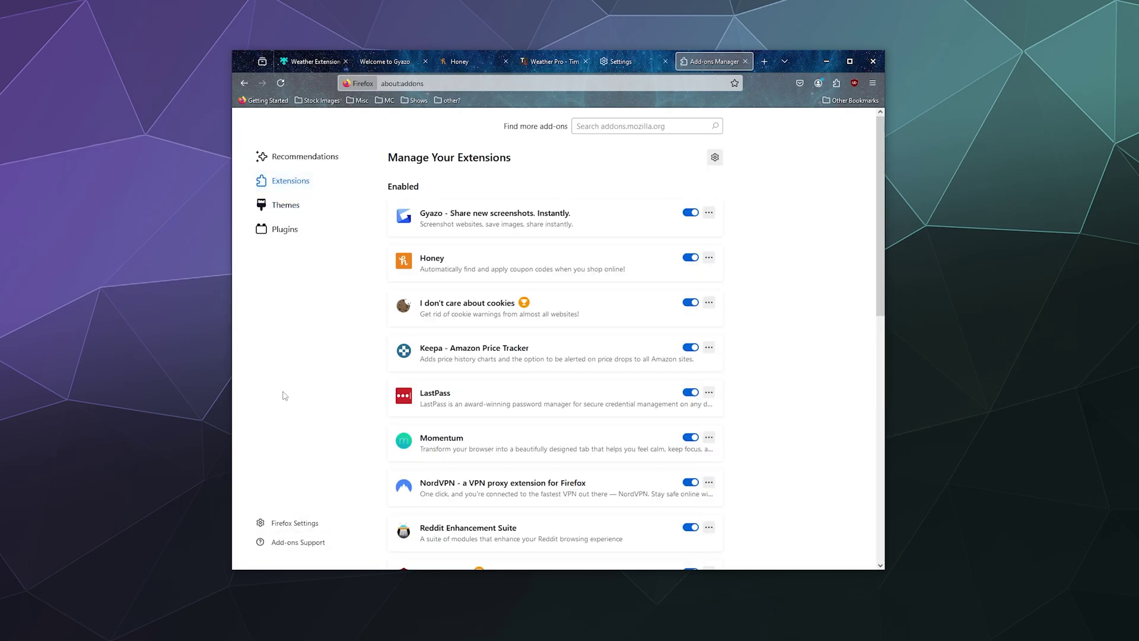
- Switch off the NordVPN extension so it moves under Disabled
scroll(356, 439, down, 3)
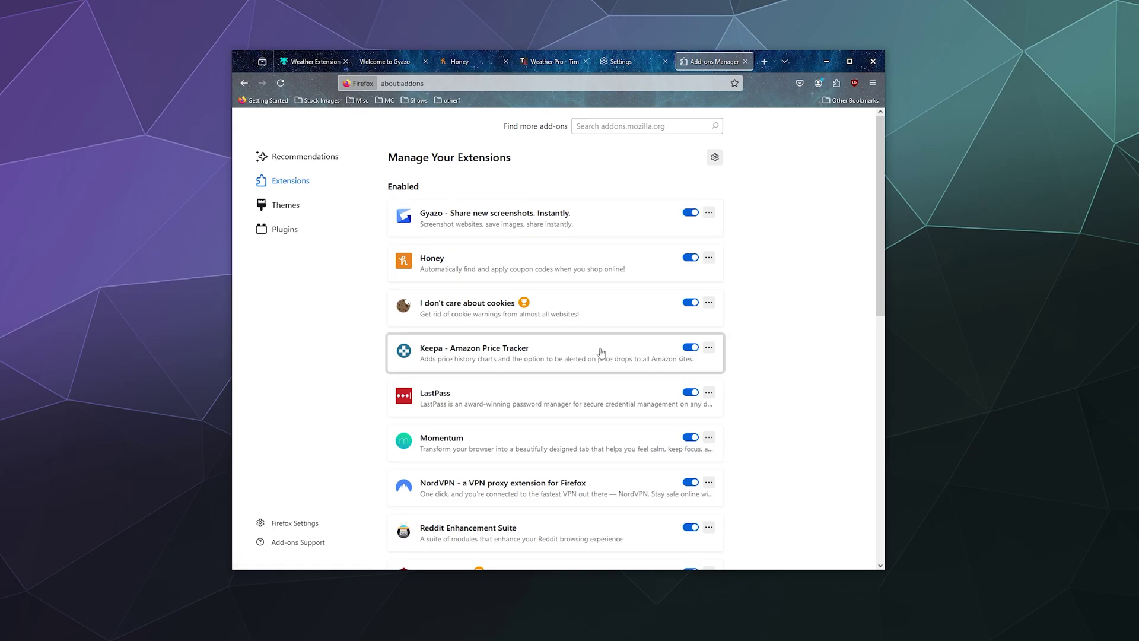
scroll(601, 353, down, 4)
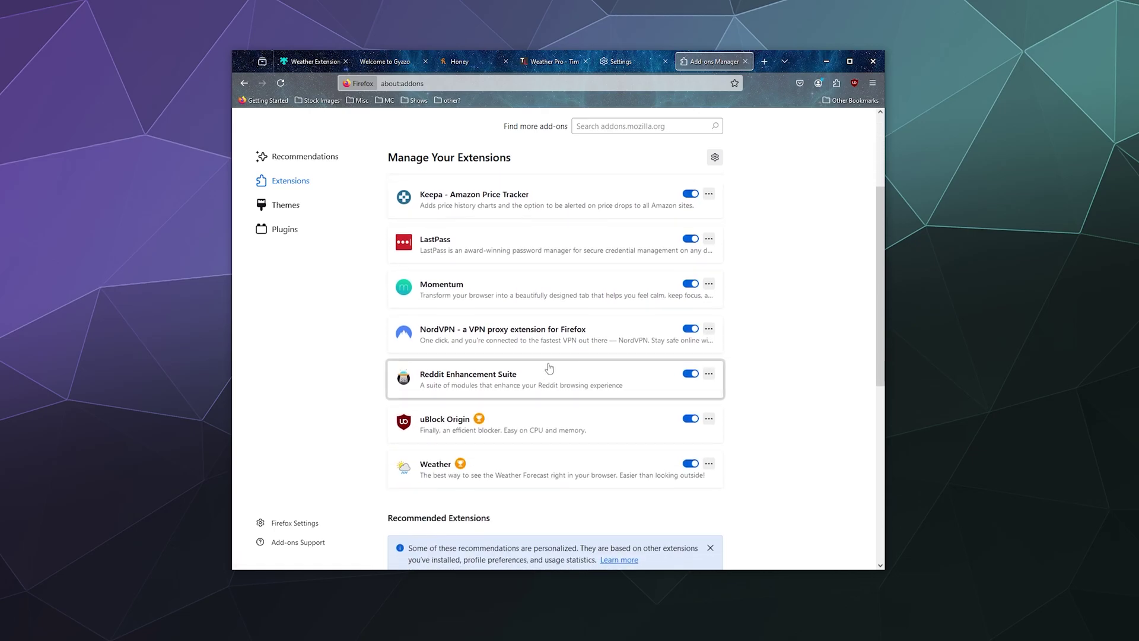
click(691, 330)
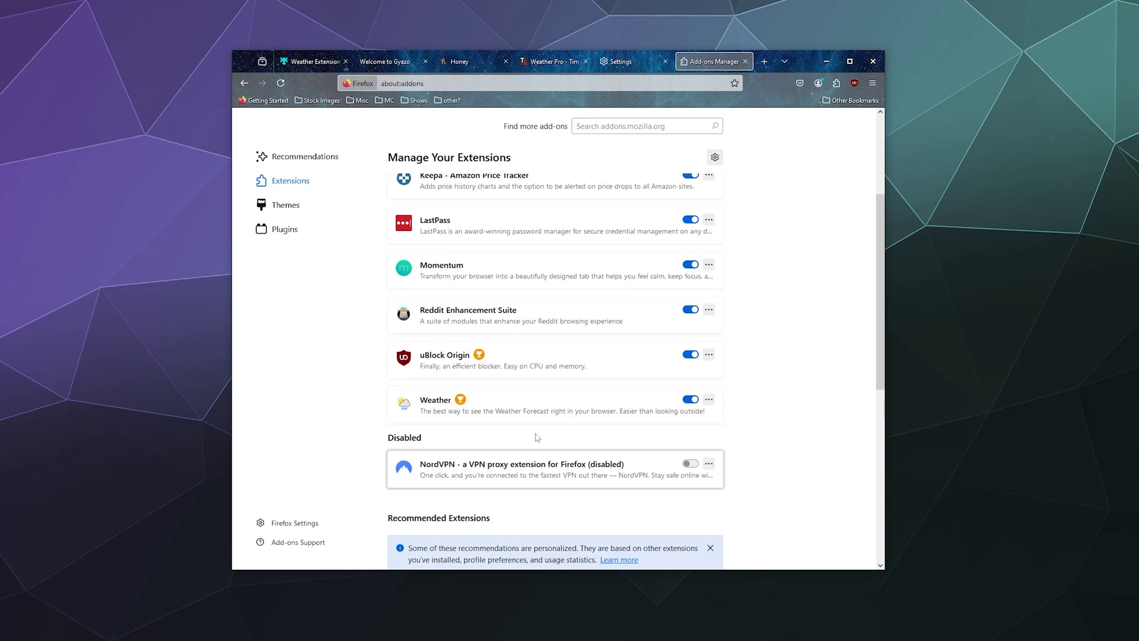
scroll(533, 431, up, 1)
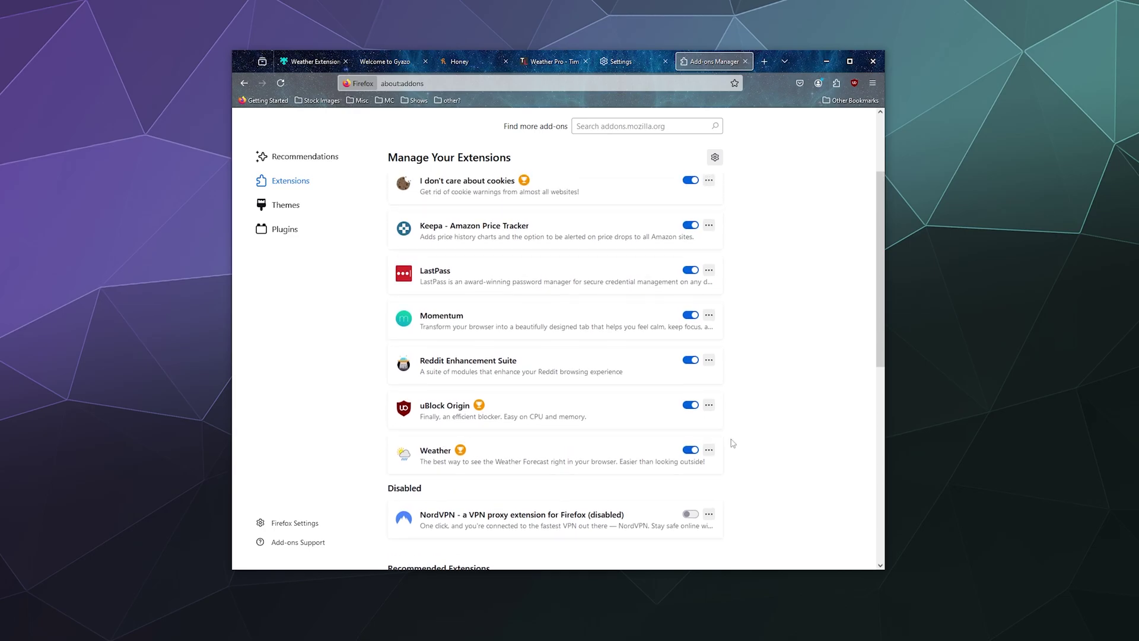
- Open the Weather extension's Manage page showing version 5.0.9 details
click(709, 451)
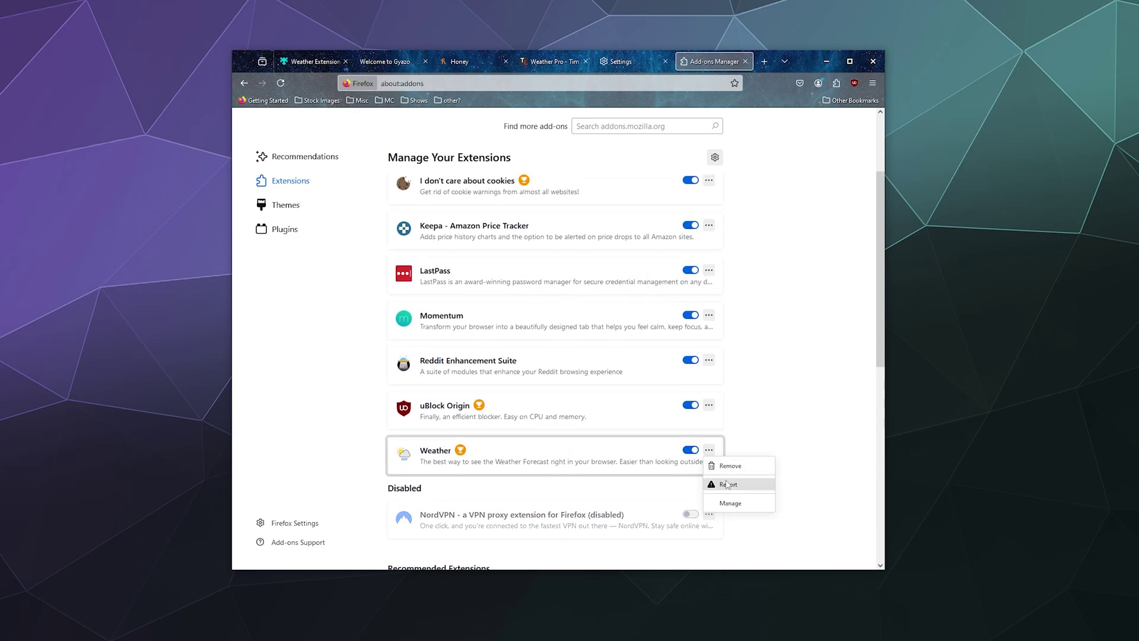
click(731, 503)
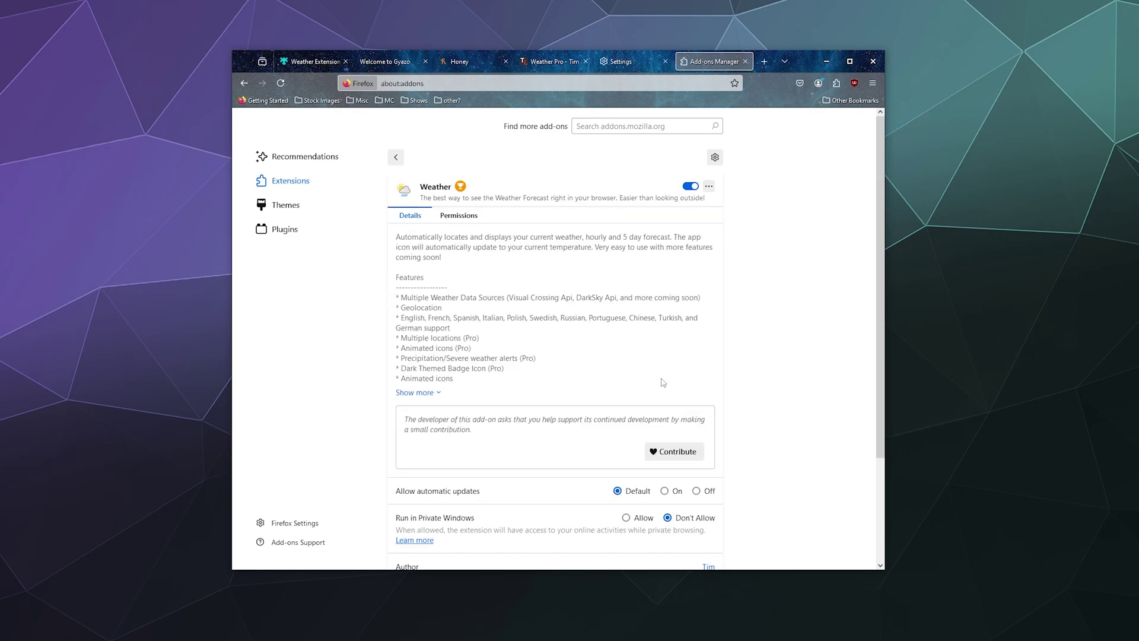
scroll(536, 332, down, 3)
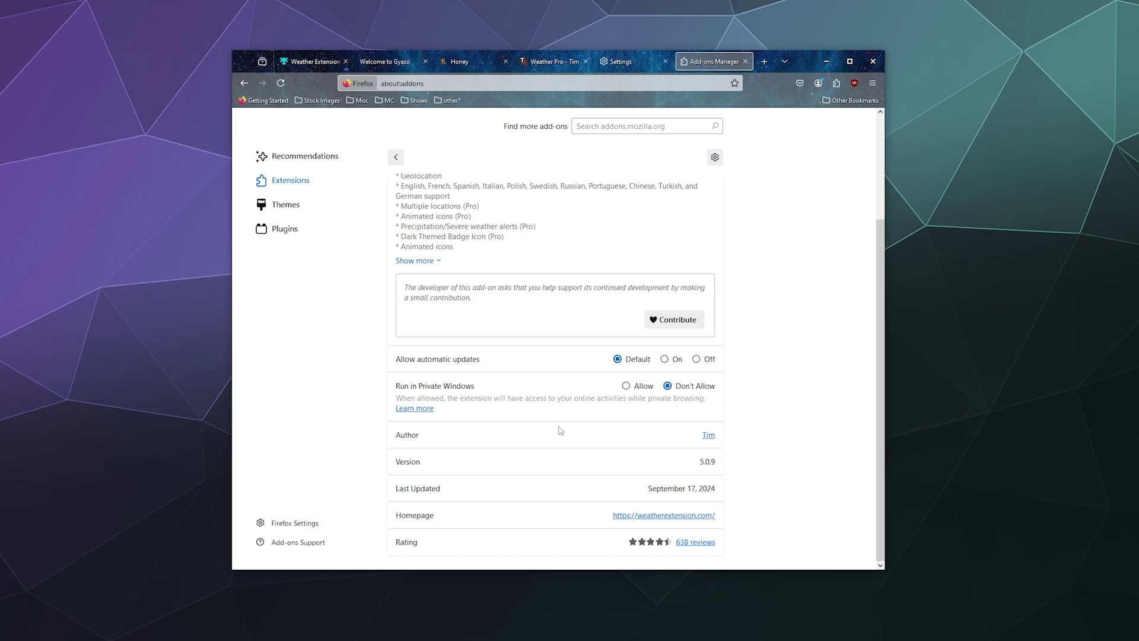
scroll(561, 428, up, 3)
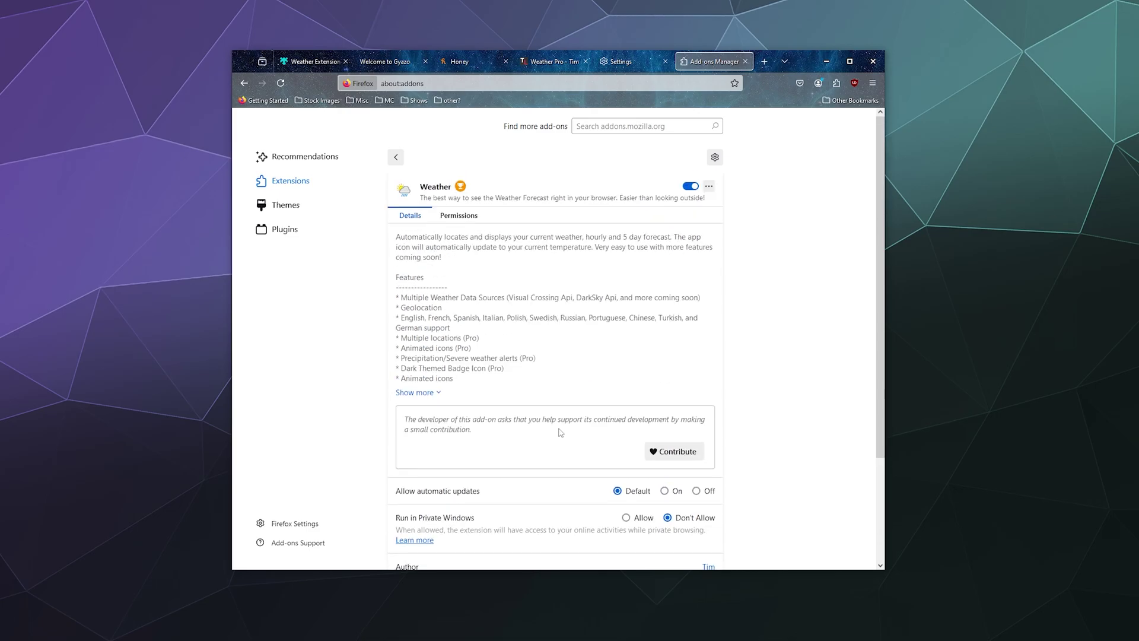
- Remove the Weather extension from Firefox and confirm the removal
click(709, 186)
click(731, 205)
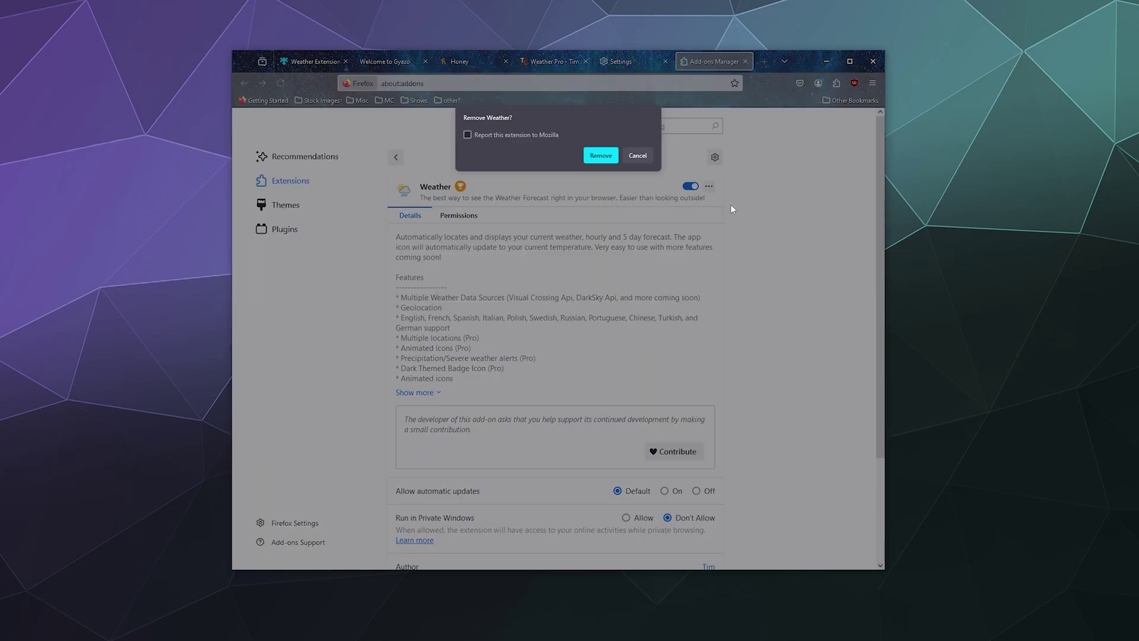
click(599, 158)
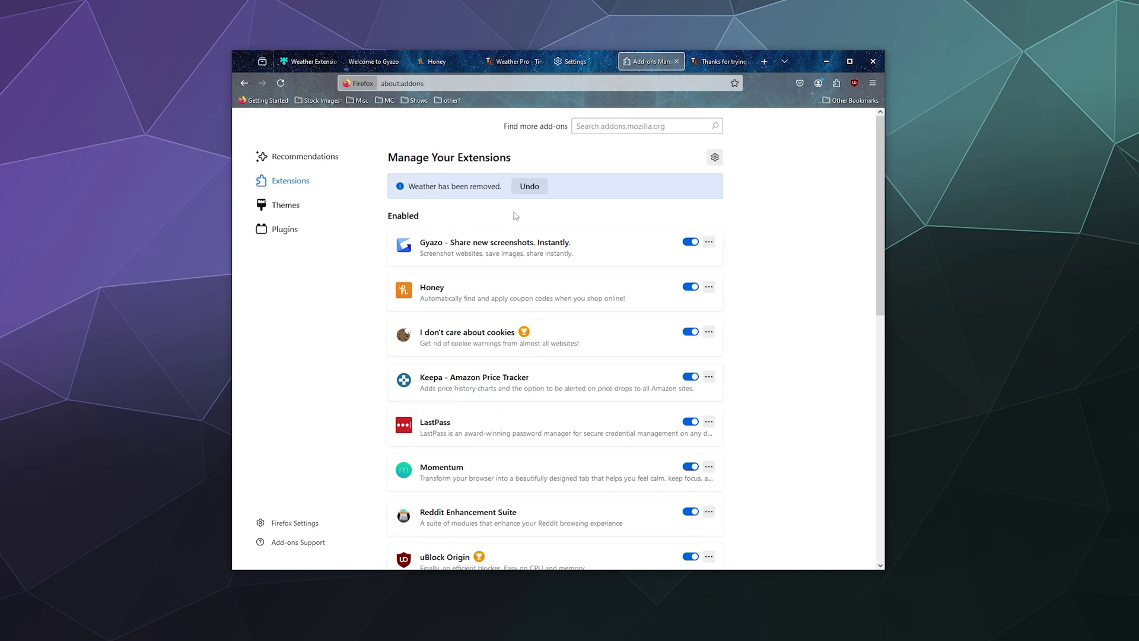
- Switch the disabled NordVPN extension back on
scroll(641, 472, down, 4)
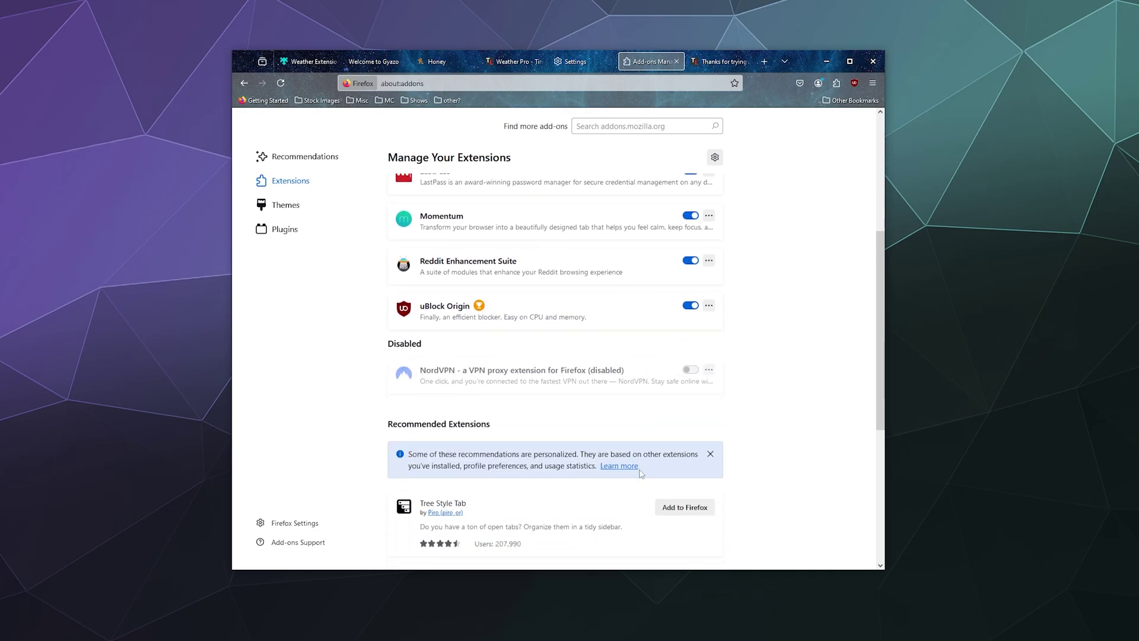
click(690, 368)
scroll(784, 349, up, 3)
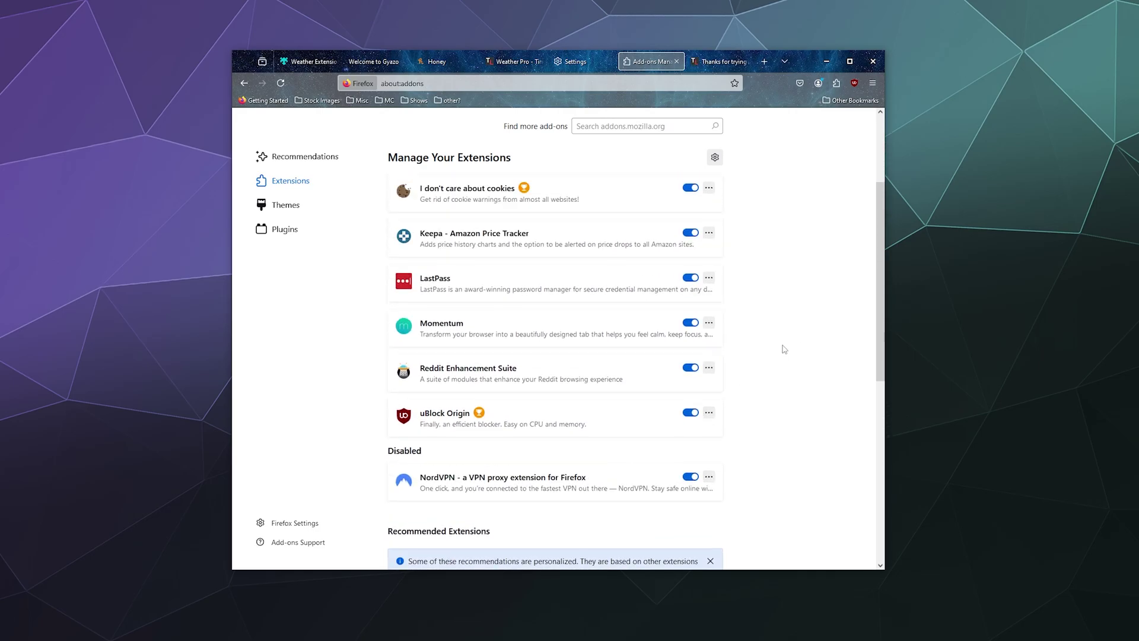
scroll(785, 349, up, 3)
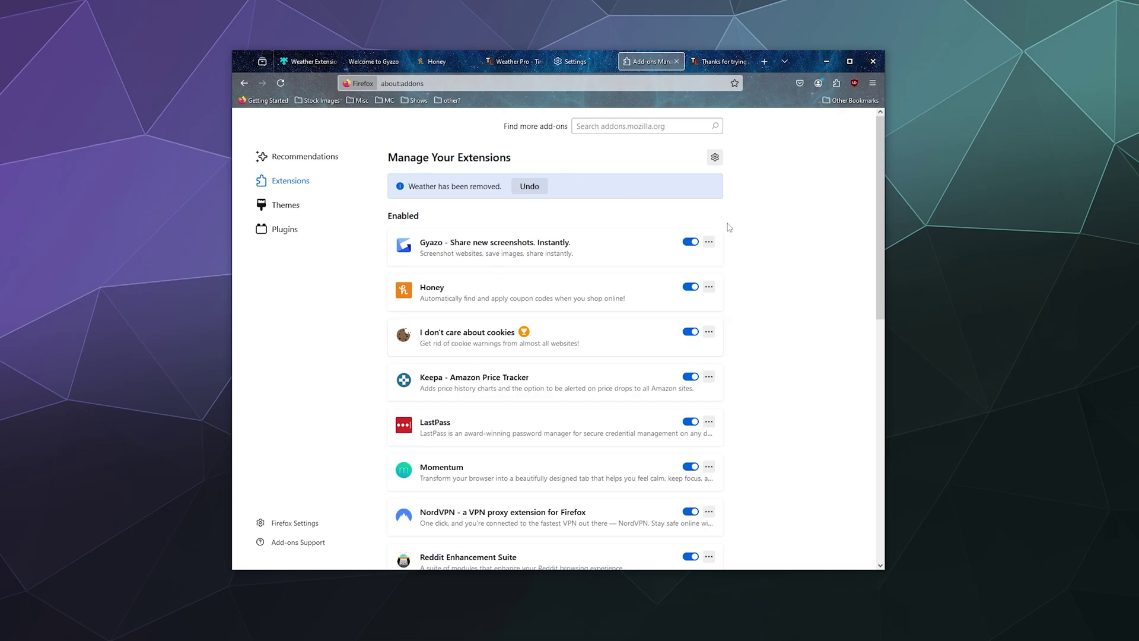
- Close the Add-ons tab, check the toolbar extensions list, and reopen Manage extensions via NordVPN's menu
click(676, 61)
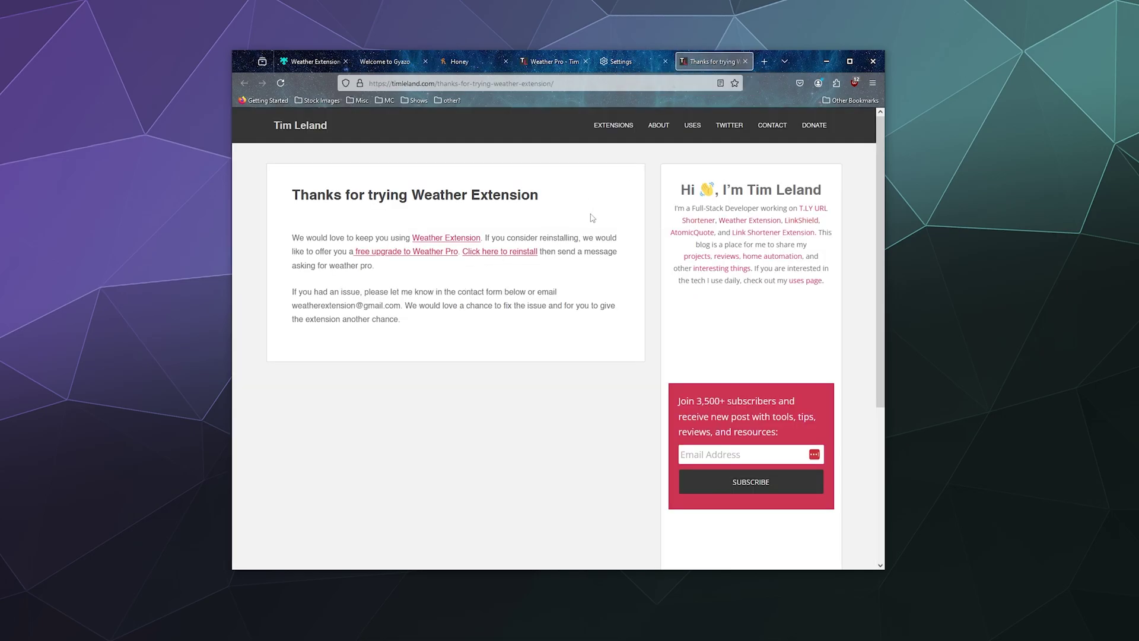
click(836, 84)
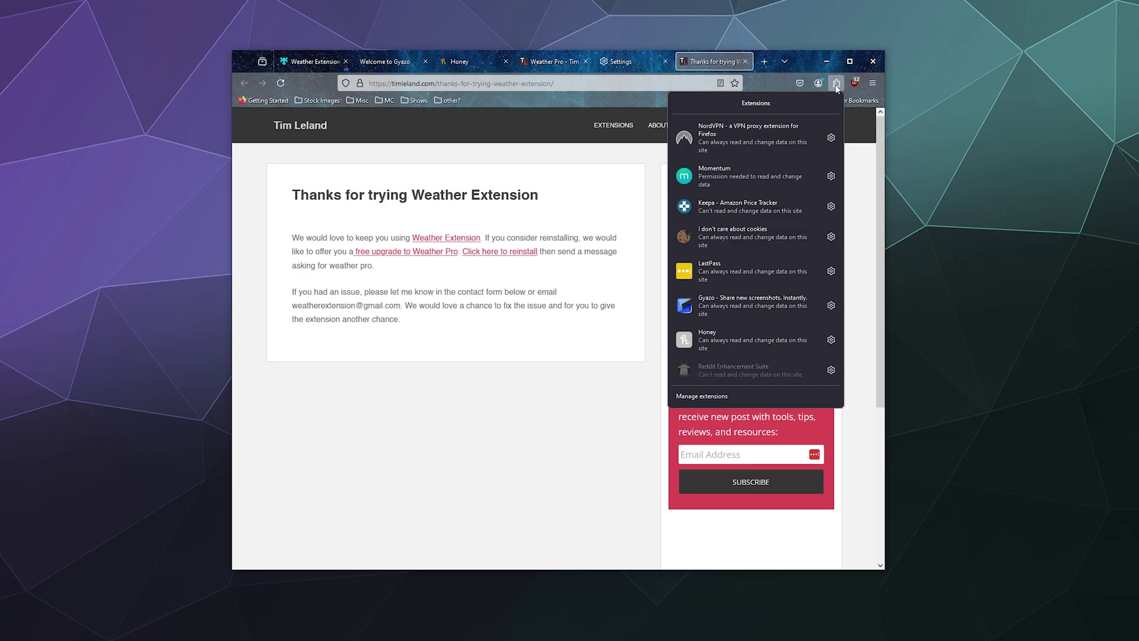
click(830, 137)
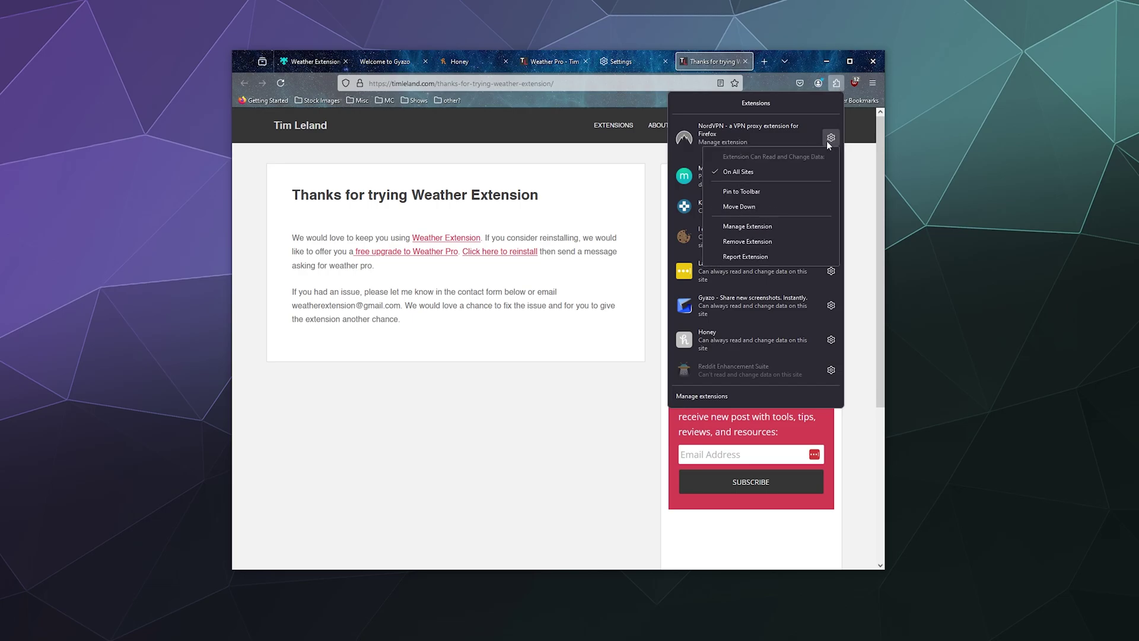
click(748, 394)
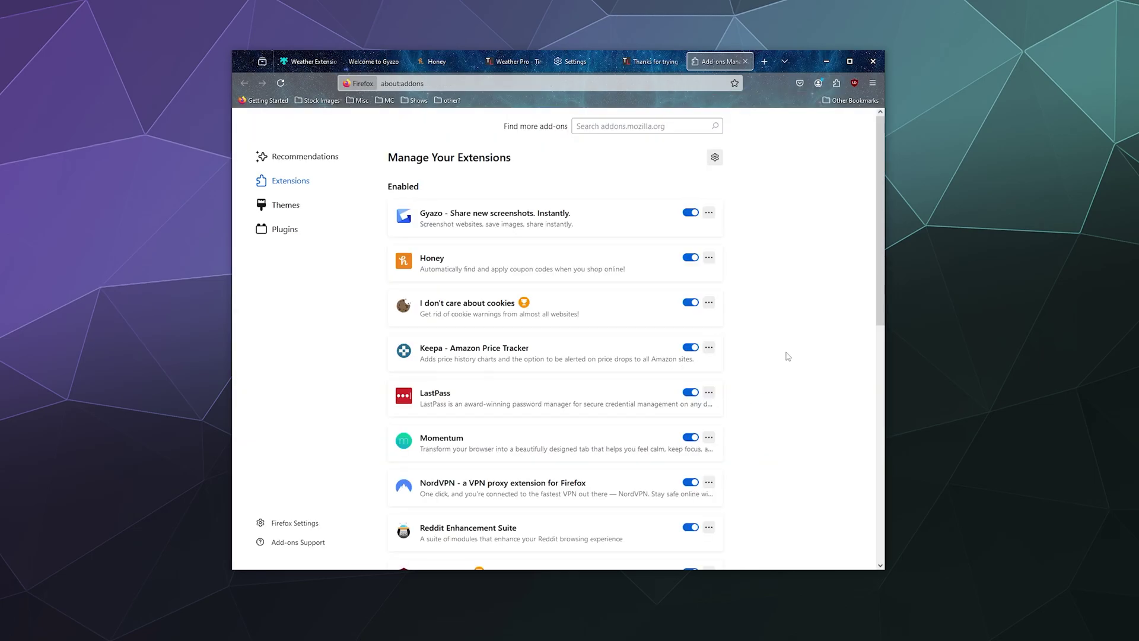